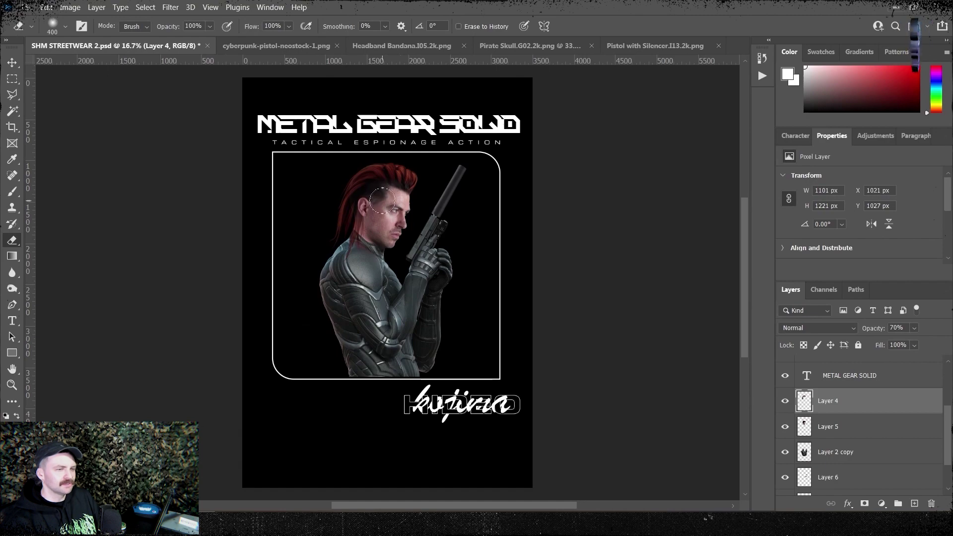
Step: Place the cyberpunk pistol over the figure's gloved hands, scaled to 18.90% and rotated to -62.44°
scroll(434, 303, up, 3)
ctrl+click(434, 303)
drag(434, 303, 415, 279)
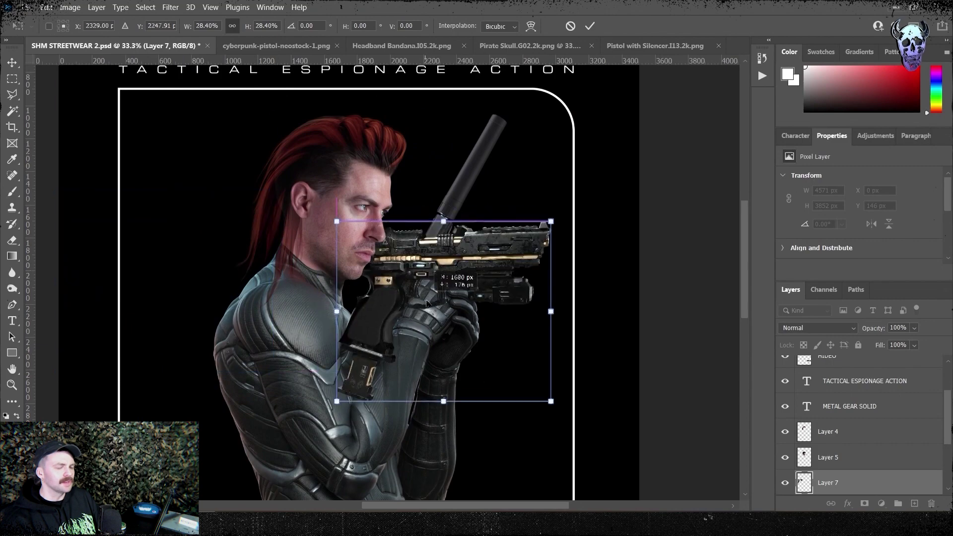
drag(551, 401, 476, 352)
drag(526, 233, 514, 174)
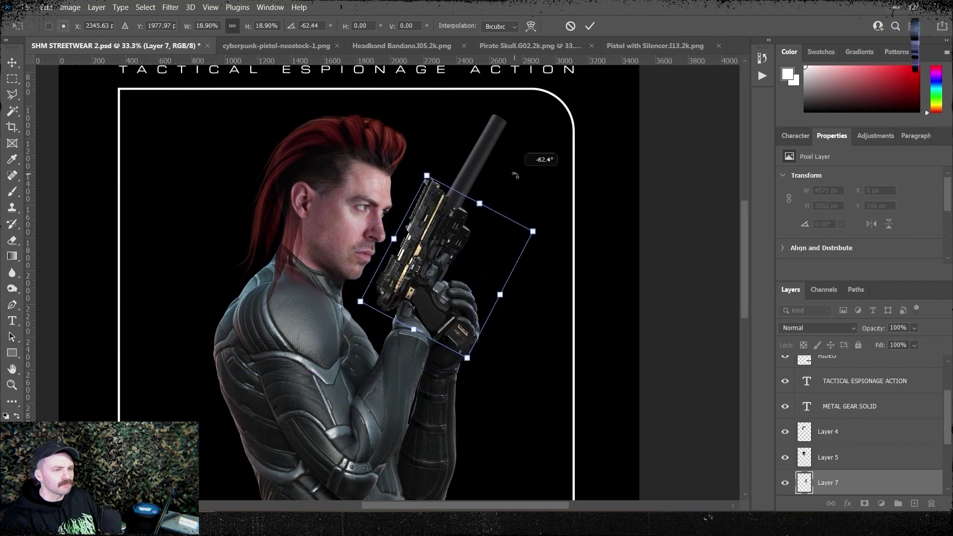
key(Return)
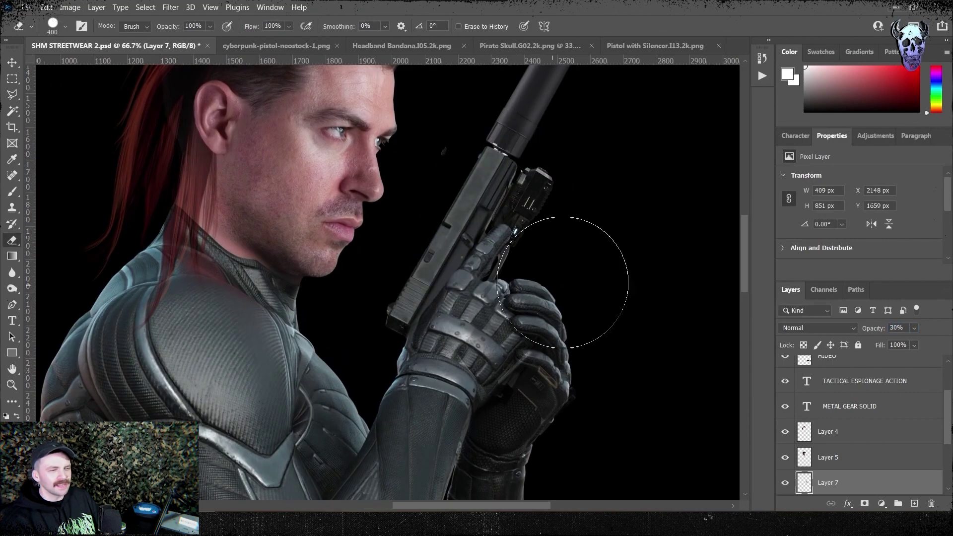
Step: Set the opacity of Layer 7, the pistol grip in the glove, to 100%
click(896, 327)
text(100)
key(Return)
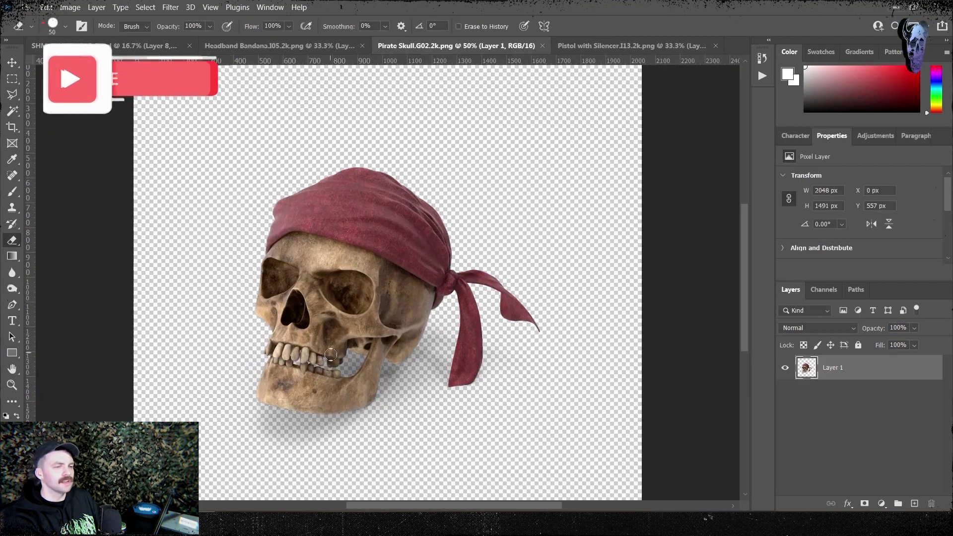
Step: Erase the skull from the pirate skull image, cleaning the bone along the bandana's lower edge, and clear the selection
mouse_move(342, 317)
mouse_down()
mouse_move(382, 325)
mouse_move(297, 297)
mouse_up()
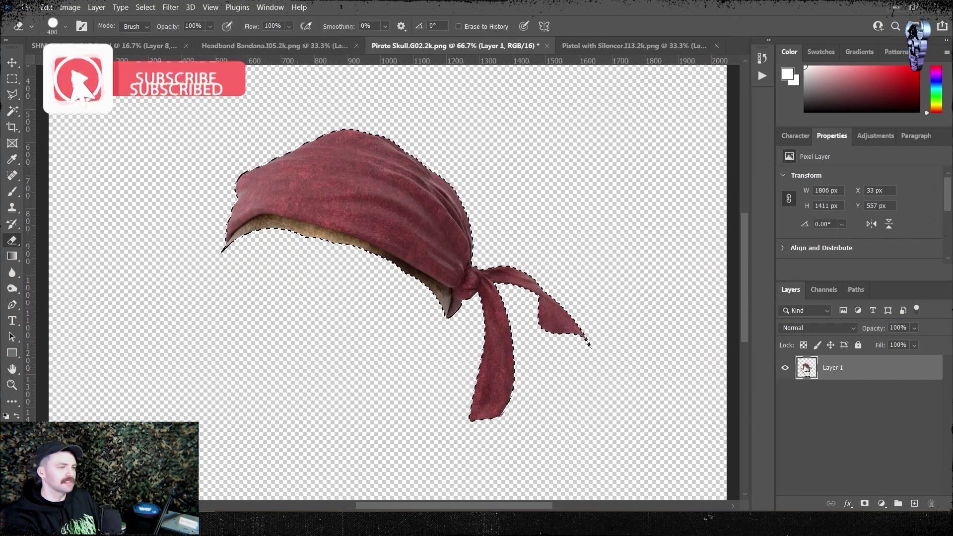
key(ctrl+plus)
key(bracketleft)
key(bracketleft)
key(bracketleft)
key(bracketleft)
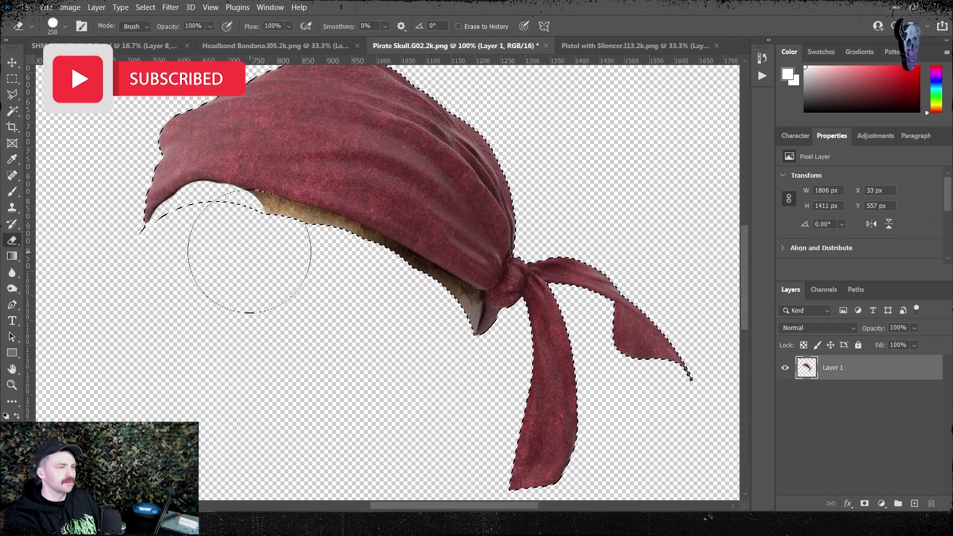
key(bracketright)
drag(244, 255, 309, 285)
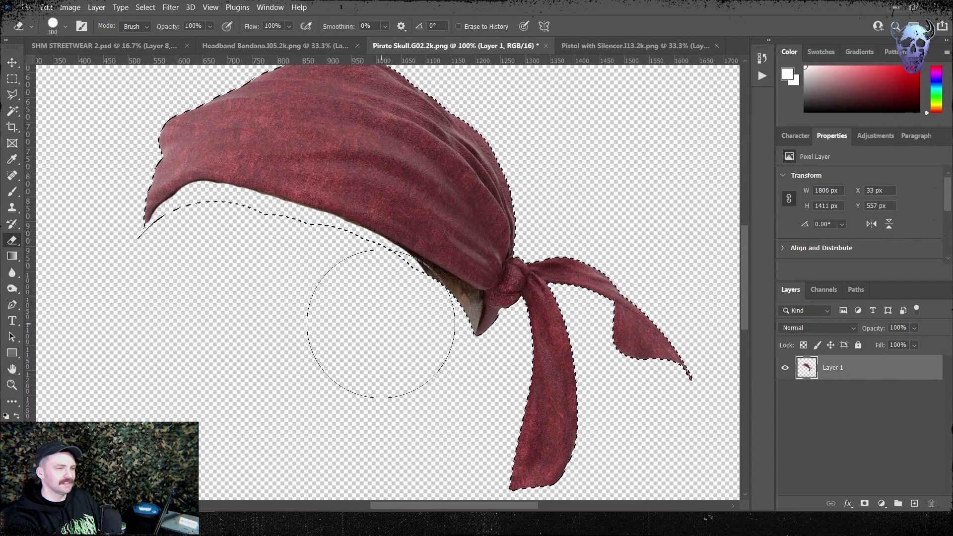
key(ctrl+minus)
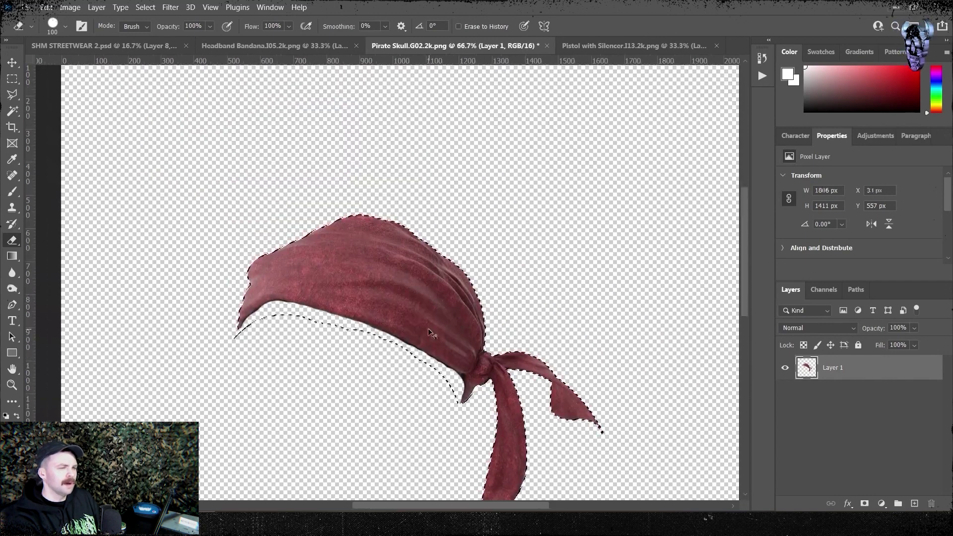
key(ctrl+plus)
key(ctrl+d)
Step: Lasso the isolated bandana and copy it into the SHM STREETWEAR 2.psd poster
key(l)
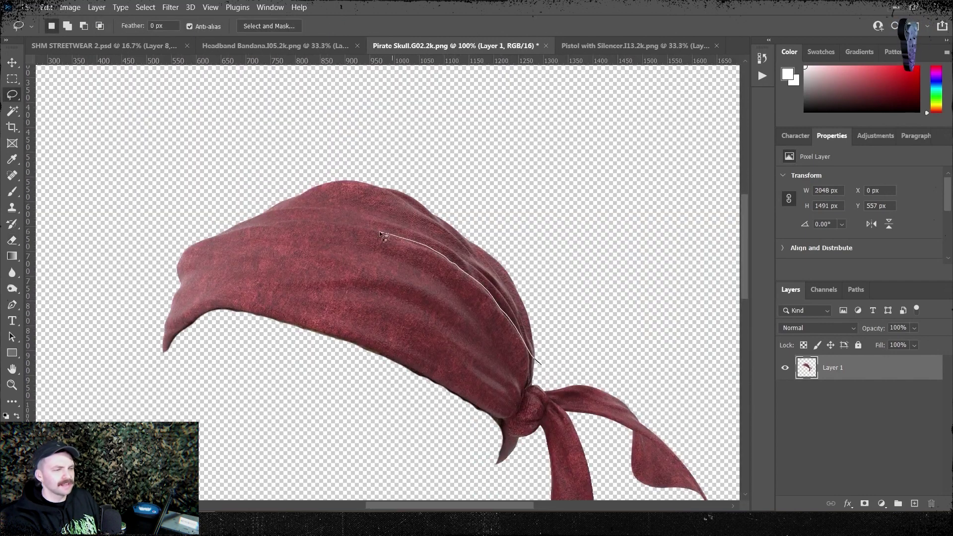
drag(207, 218, 577, 380)
key(ctrl+c)
click(105, 45)
key(ctrl+v)
Step: Mirror the pasted bandana horizontally and fit it over the figure's head with the knot behind the ear
click(46, 7)
mouse_move(134, 272)
click(234, 304)
drag(421, 233, 417, 193)
key(ctrl+plus)
key(ctrl+plus)
key(ctrl+plus)
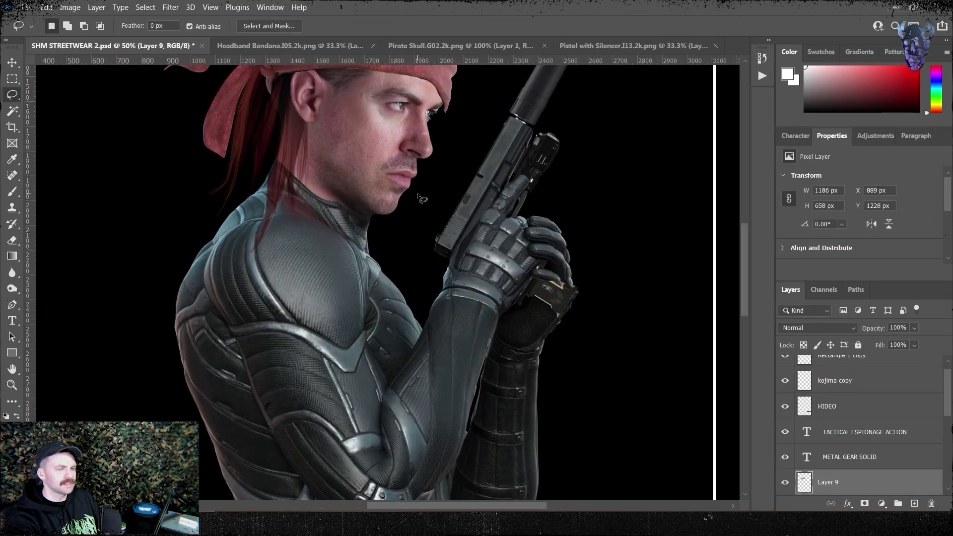
Step: Warp the bandana on Layer 9 so that it curves around the forehead
click(46, 7)
click(234, 348)
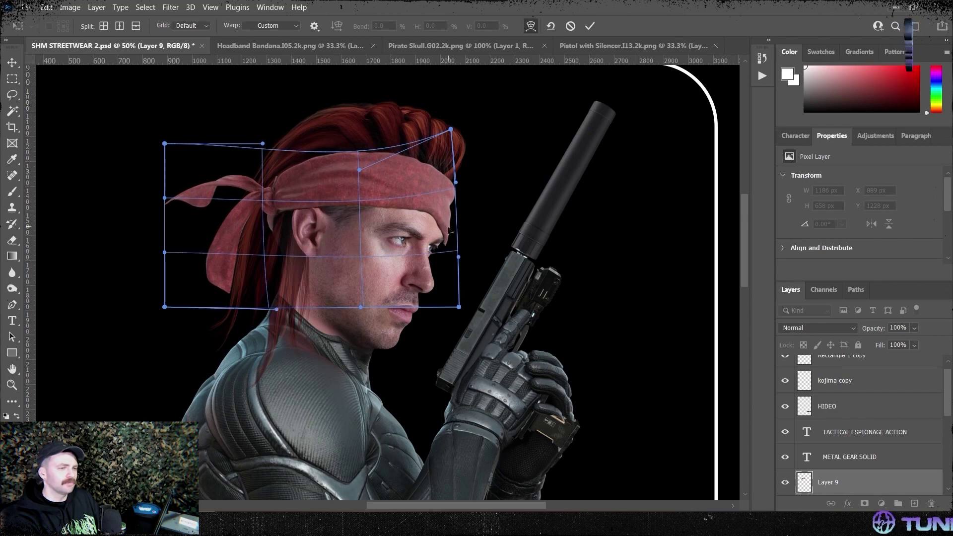
key(Return)
Step: Stretch the bandana's two tails into long, flowing points with Liquify, using a brush size of 400
key(ctrl+shift+x)
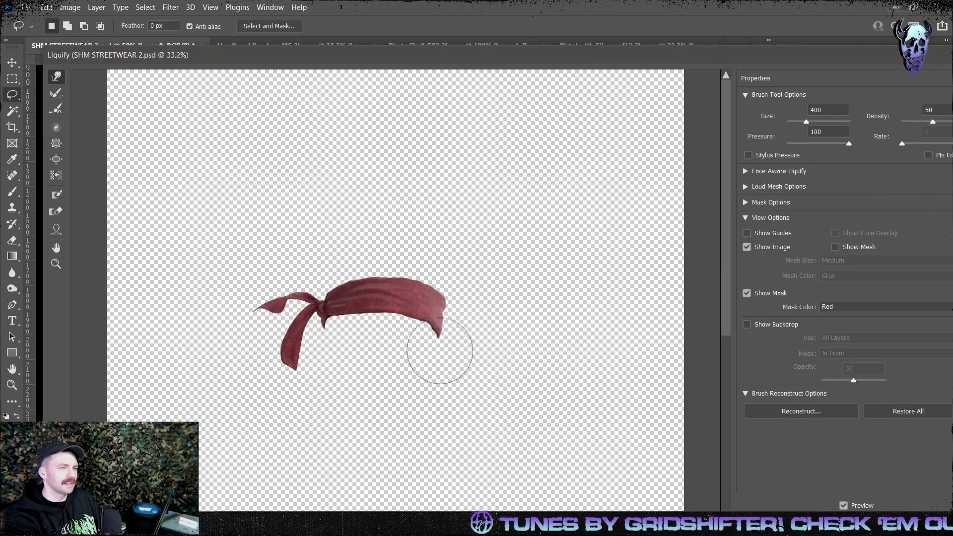
drag(290, 365, 277, 382)
drag(251, 312, 213, 347)
drag(285, 392, 280, 444)
drag(230, 328, 192, 282)
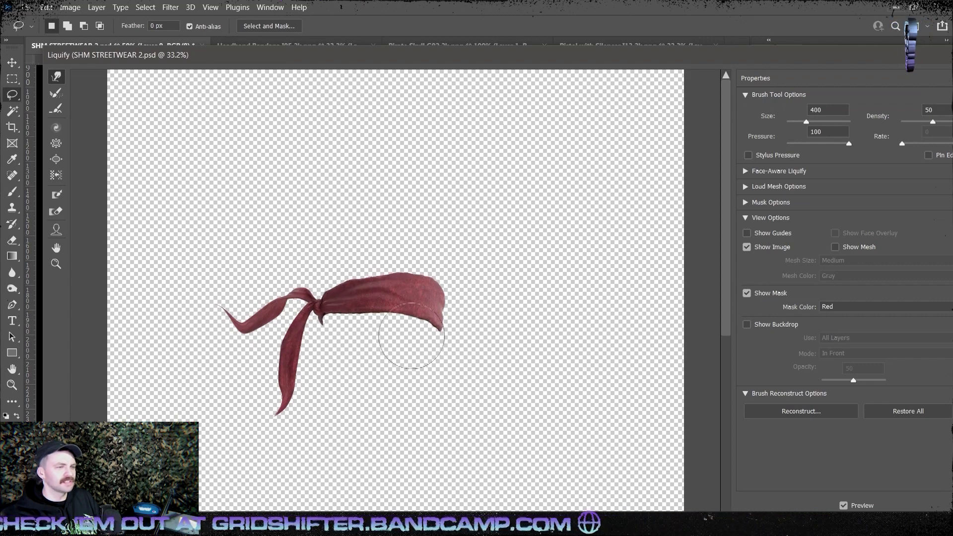
key(Return)
Step: Rotate the bandana about 3° clockwise to follow the brow and check its fit in Liquify
key(ctrl+t)
drag(463, 135, 471, 149)
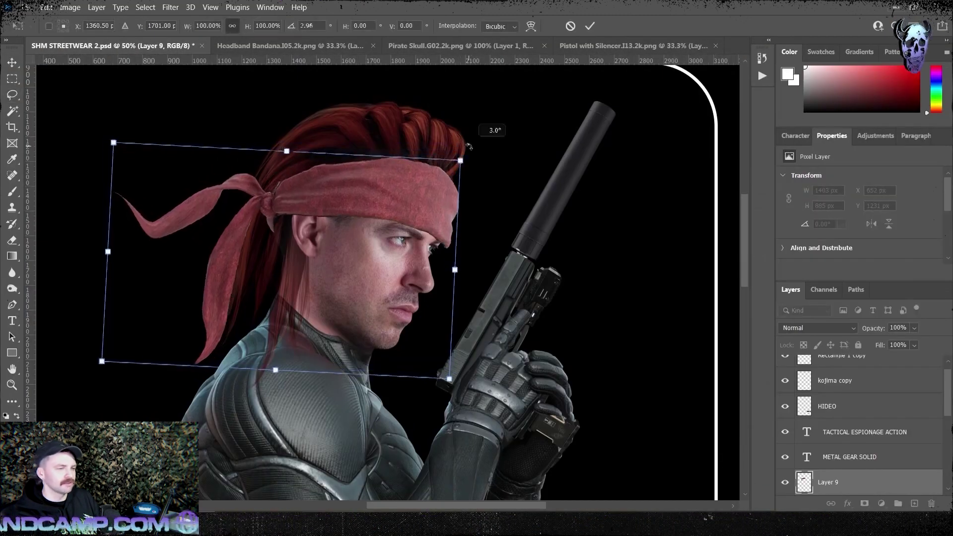
key(Return)
click(170, 7)
click(191, 99)
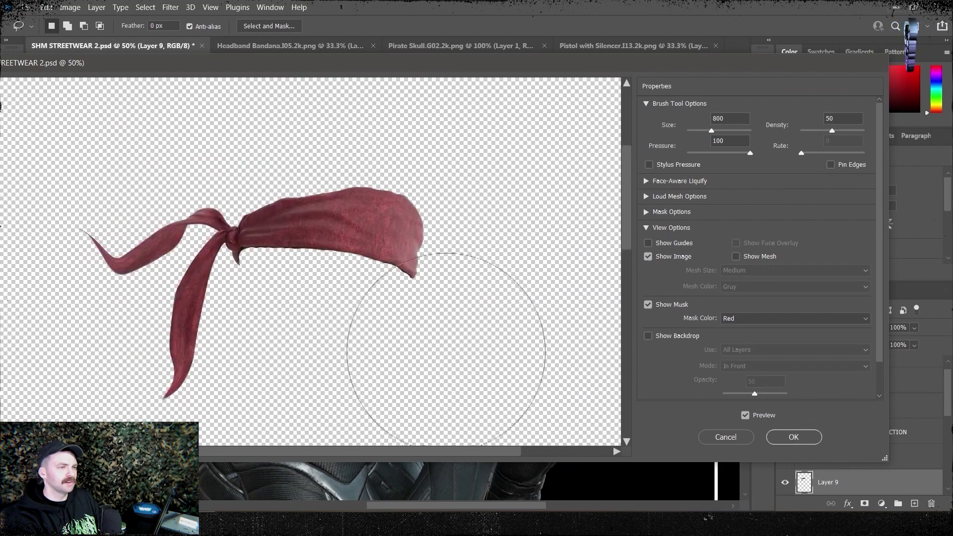
key(Escape)
Step: Darken and mute the bandana's red with Levels and Hue/Saturation adjustments
key(ctrl+l)
key(Return)
click(70, 7)
key(ctrl+u)
key(Return)
key(l)
Step: Select the hair on Layer 4 and reshape its front above the forehead with Liquify, using a brush size of 300
scroll(837, 420, down, 3)
click(837, 417)
key(ctrl+shift+x)
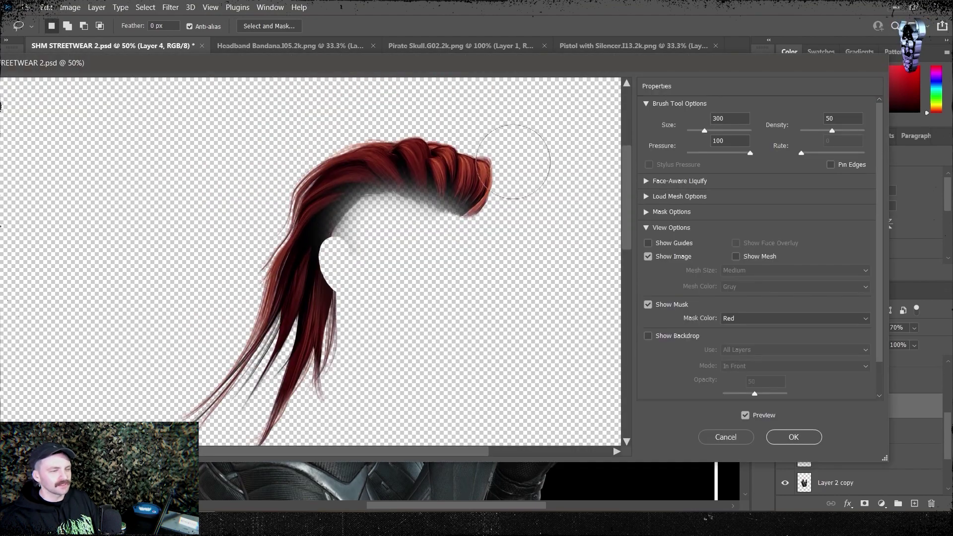
scroll(332, 340, down, 3)
key(Return)
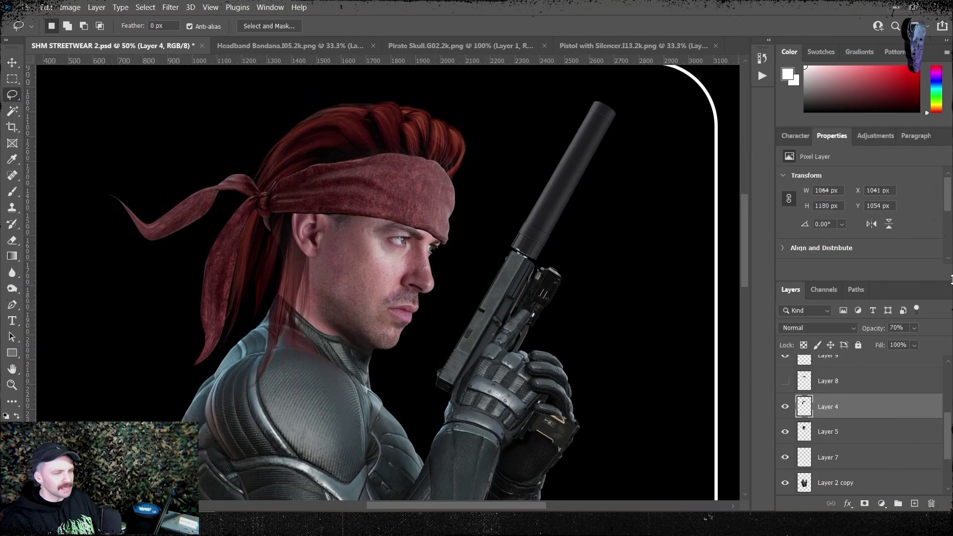
Step: Lengthen and lift the hair strands on Layer 4 with Liquify, using a brush size of 900
key(ctrl+minus)
key(ctrl+t)
key(Escape)
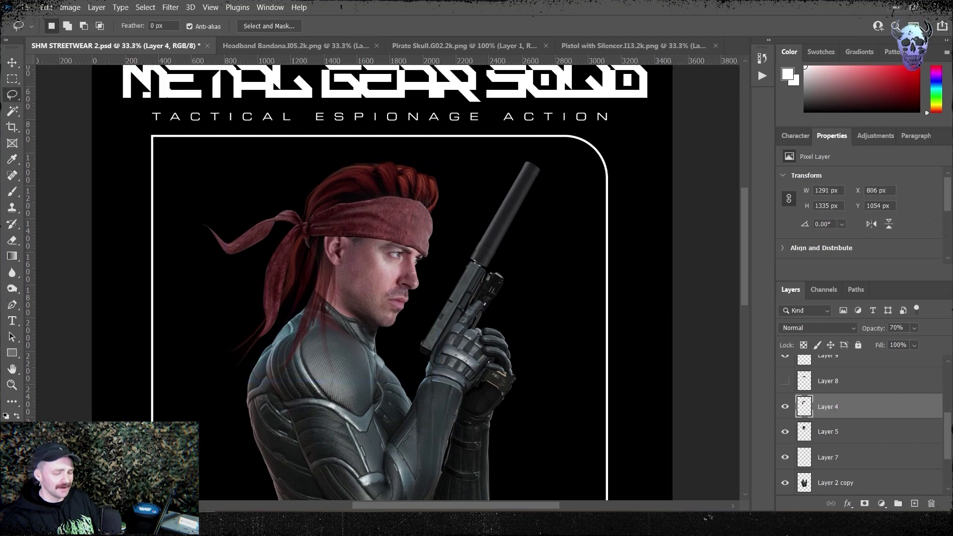
click(171, 7)
click(199, 124)
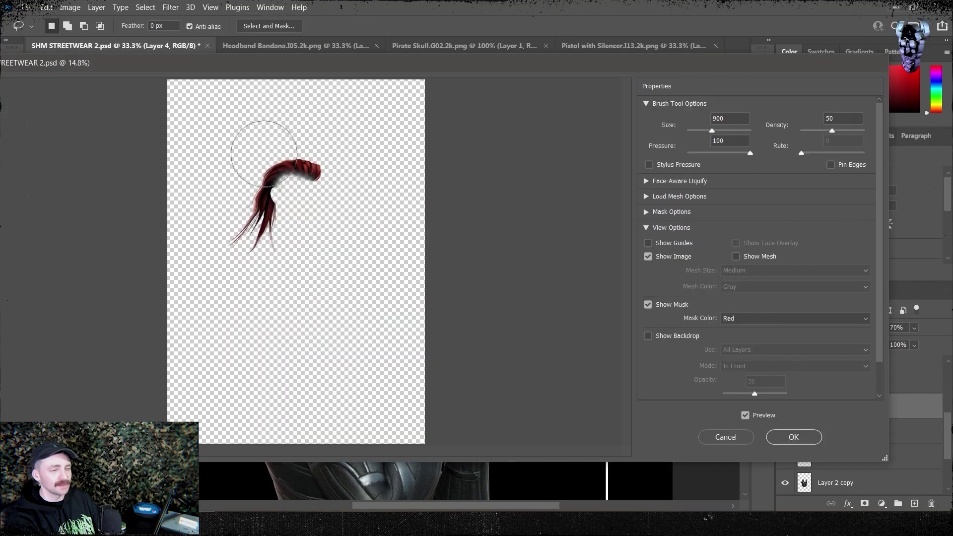
key(Return)
Step: Pull the hair's upper edge into spiky strands with the Smudge tool at size 25 and 50% strength
key(ctrl+plus)
scroll(387, 278, up, 3)
right_click(12, 271)
click(64, 295)
right_click(56, 227)
key(Escape)
right_click(425, 199)
key(bracketright)
key(bracketright)
key(bracketright)
key(Escape)
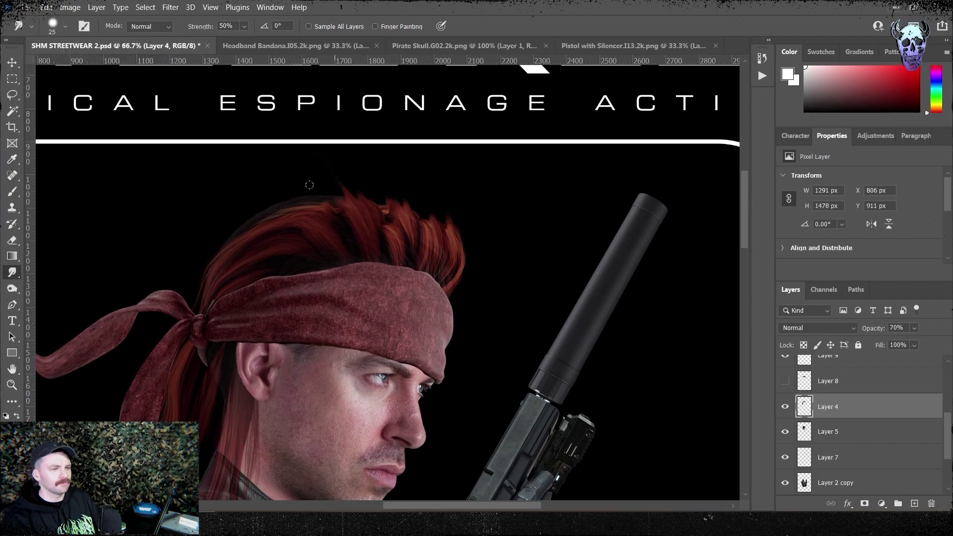
Step: Duplicate the Layer 4 hair and erase the upper part of the copy with a soft eraser of size 500
key(ctrl+minus)
key(ctrl+minus)
right_click(833, 406)
click(640, 6)
key(Return)
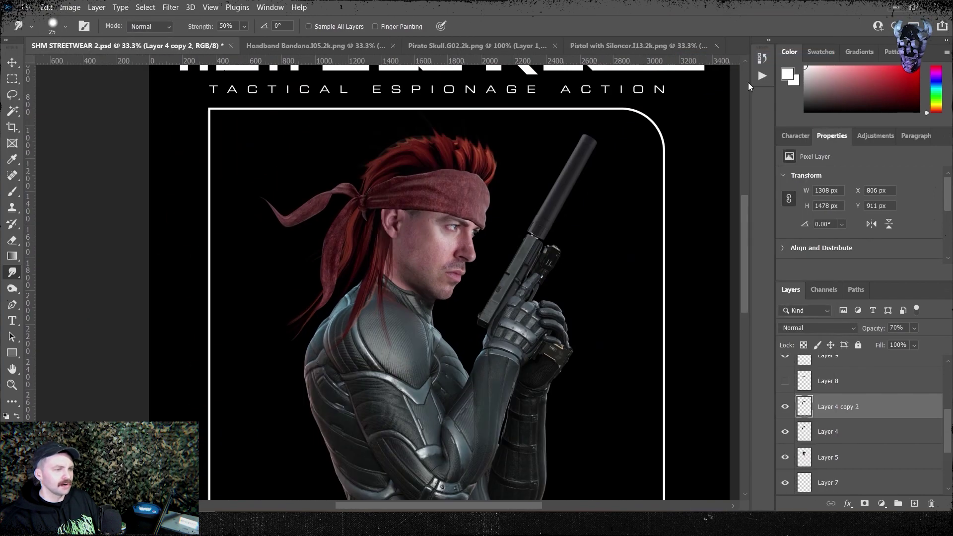
key(e)
click(53, 26)
key(Escape)
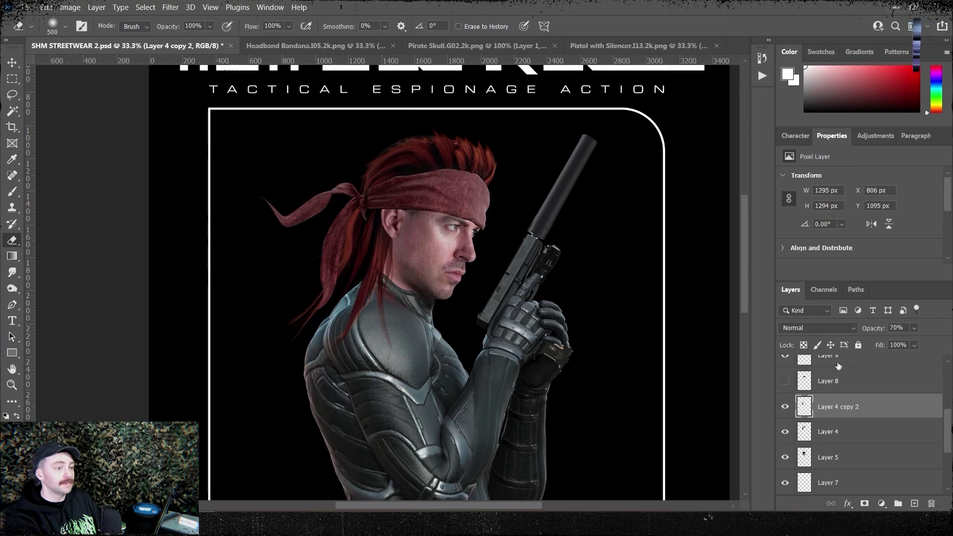
Step: Select the bandana on Layer 9 and sweep its tails outward behind the head with Liquify at brush size 900
click(827, 358)
key(ctrl+t)
key(Return)
click(170, 6)
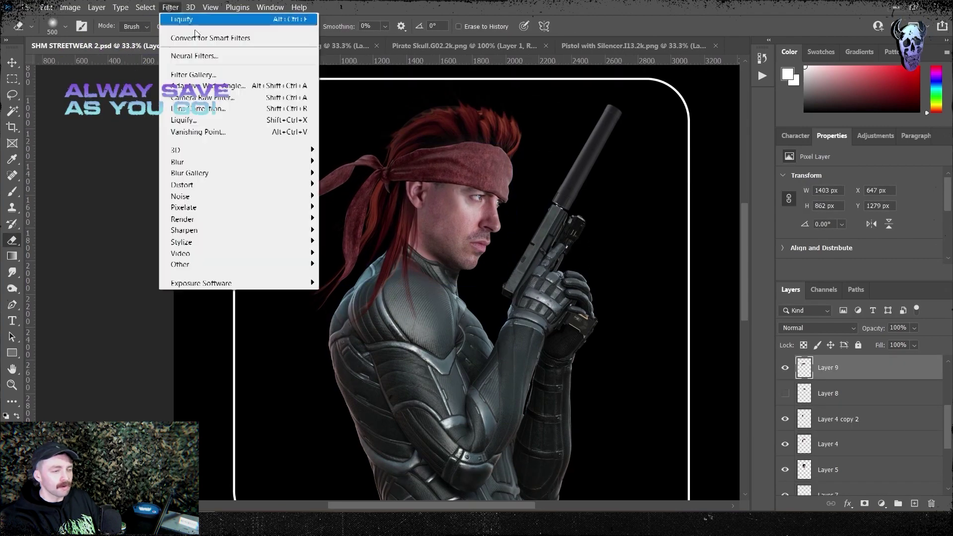
click(194, 108)
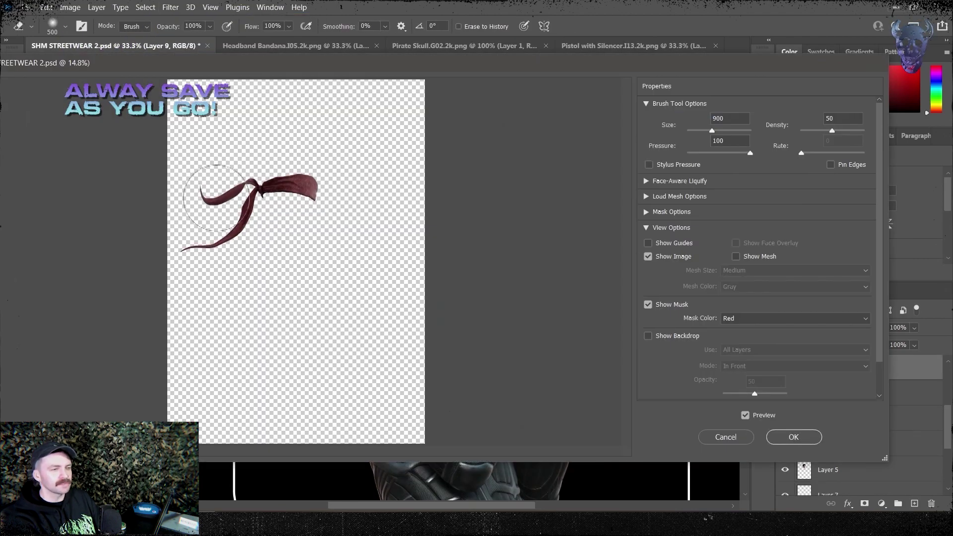
click(793, 437)
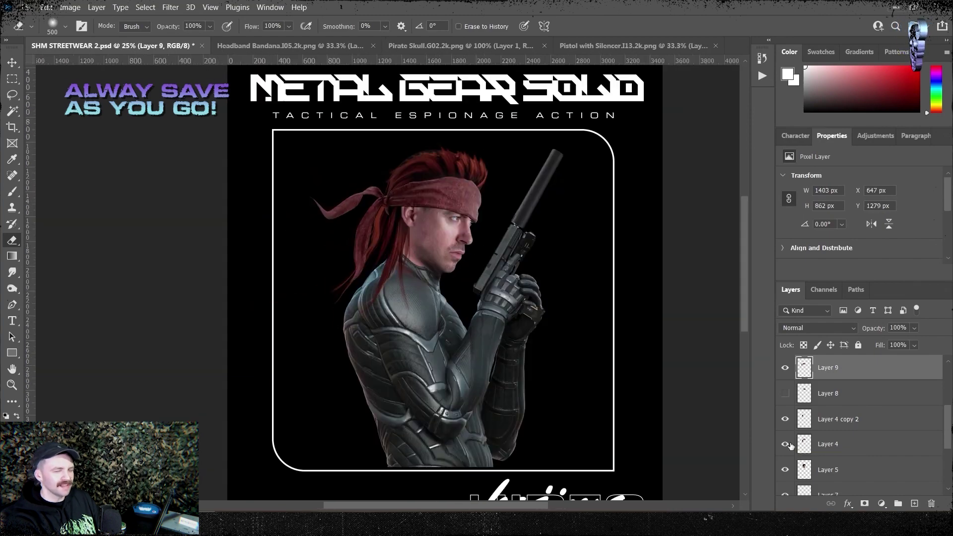
key(shift+ctrl+x)
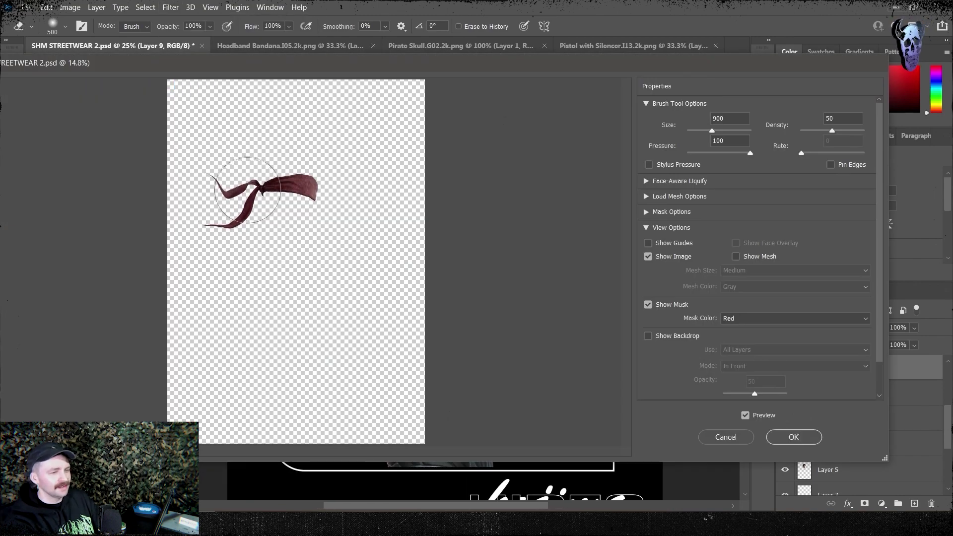
click(792, 437)
Step: Add a new layer below the bandana layer and paint a soft black shadow across the head beneath the bandana
key(ctrl+shift+alt+n)
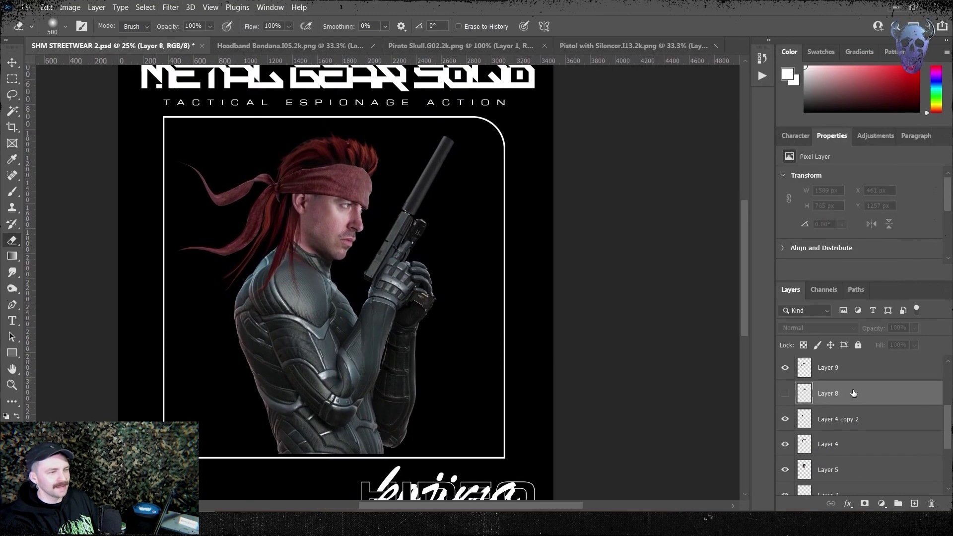
key(b)
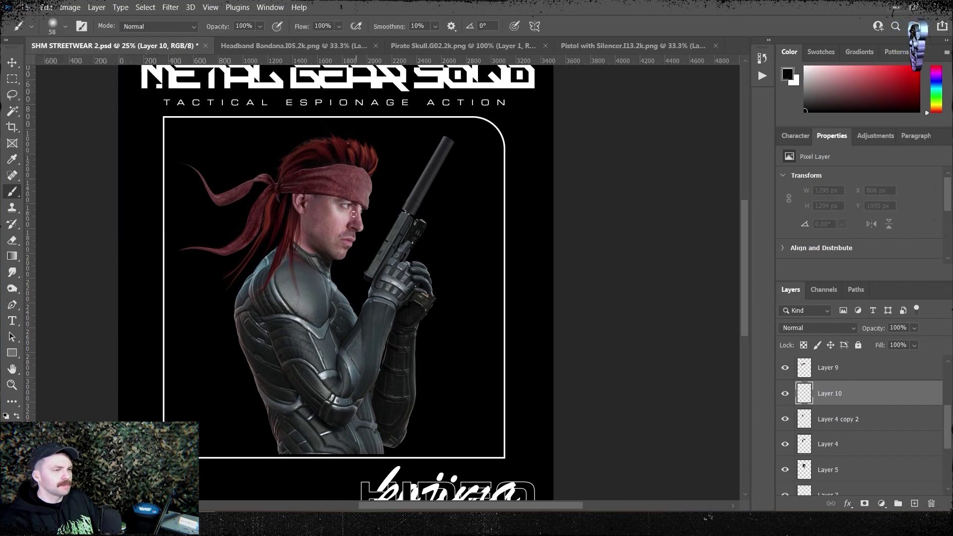
mouse_move(531, 346)
mouse_down()
mouse_move(408, 283)
mouse_move(476, 234)
mouse_move(442, 346)
mouse_move(434, 335)
mouse_move(420, 362)
mouse_up()
click(828, 469)
click(170, 7)
click(193, 97)
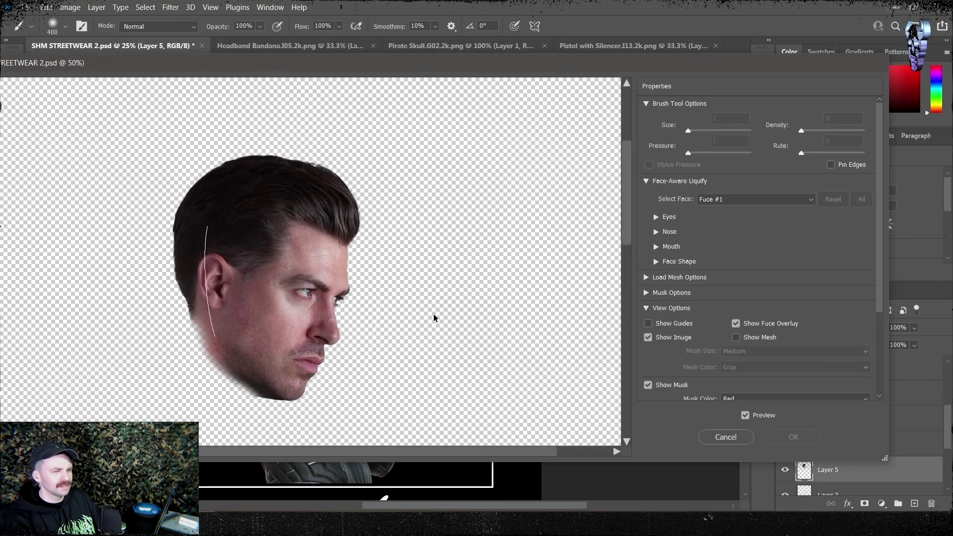
key(Escape)
key(ctrl+shift+x)
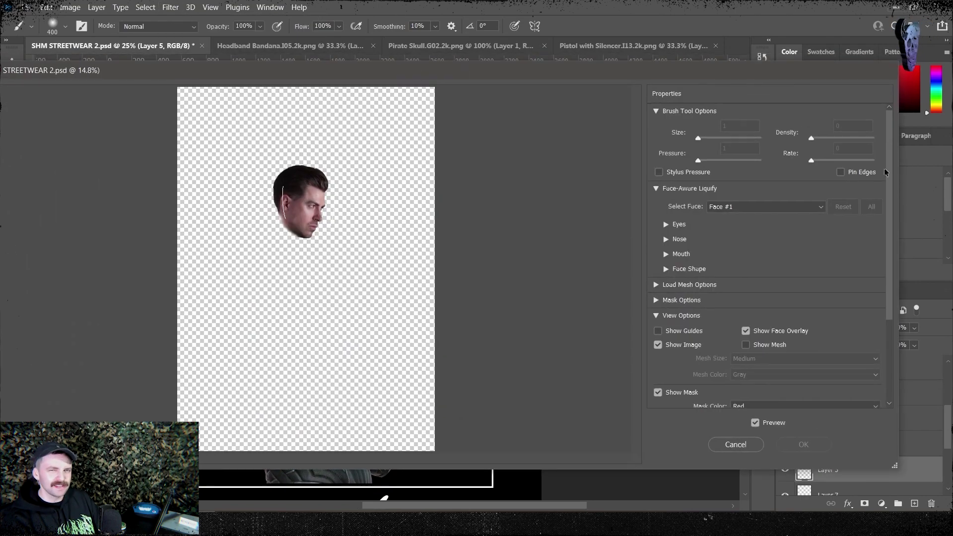
key(Escape)
Step: Check the head and hair layers' visibility, set Layer 9's opacity to 50% to see through the bandana, and prepare the Eraser
click(784, 470)
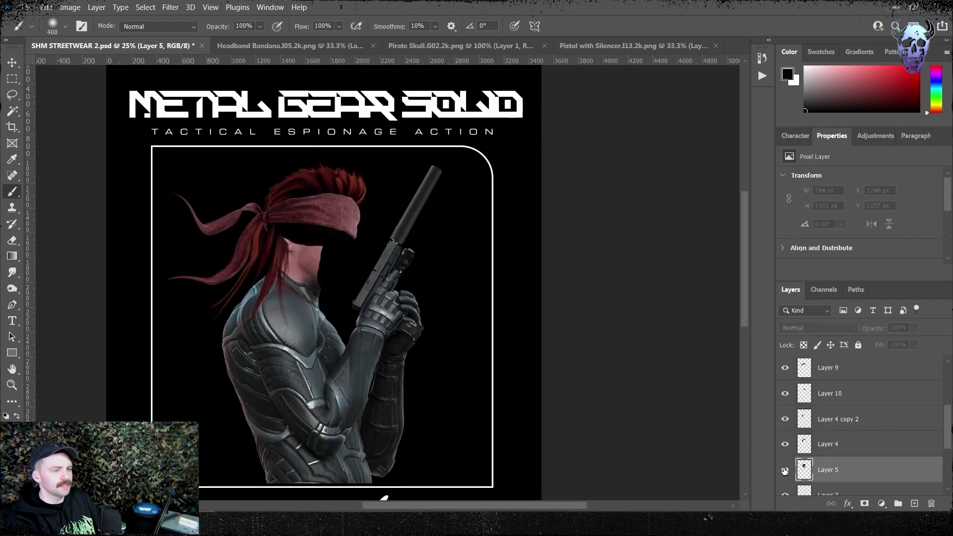
click(785, 419)
click(802, 372)
key(5)
key(ctrl+1)
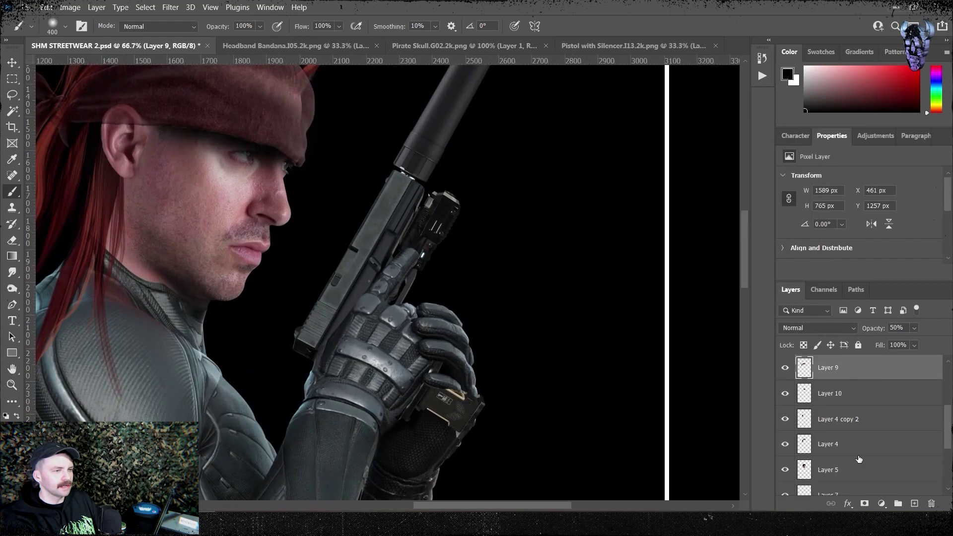
key(e)
right_click(272, 264)
key(Escape)
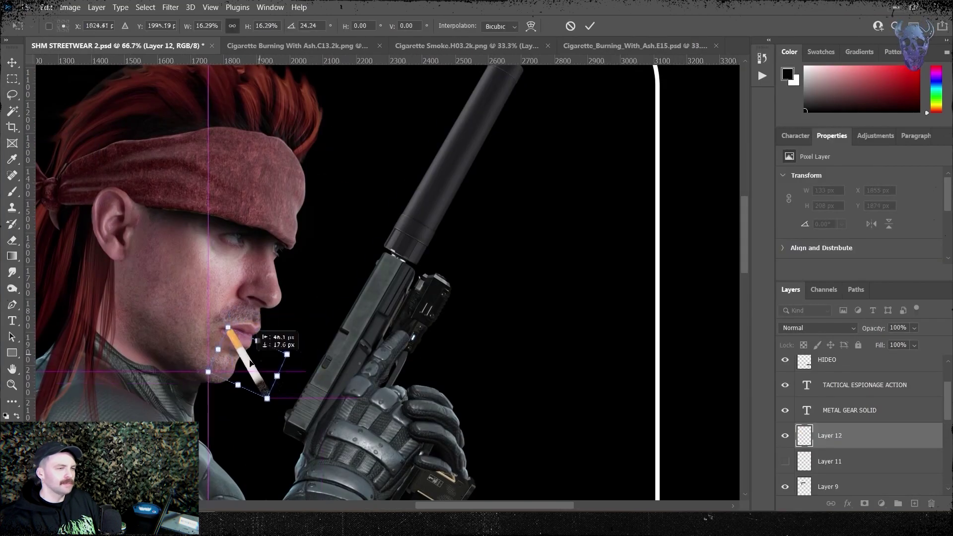
Step: Place the Layer 12 cigarette at the mouth at 16.29% and 24.24°, and stretch the Layer 11 cigarette to 103.60% by 121.52%
key(Return)
key(e)
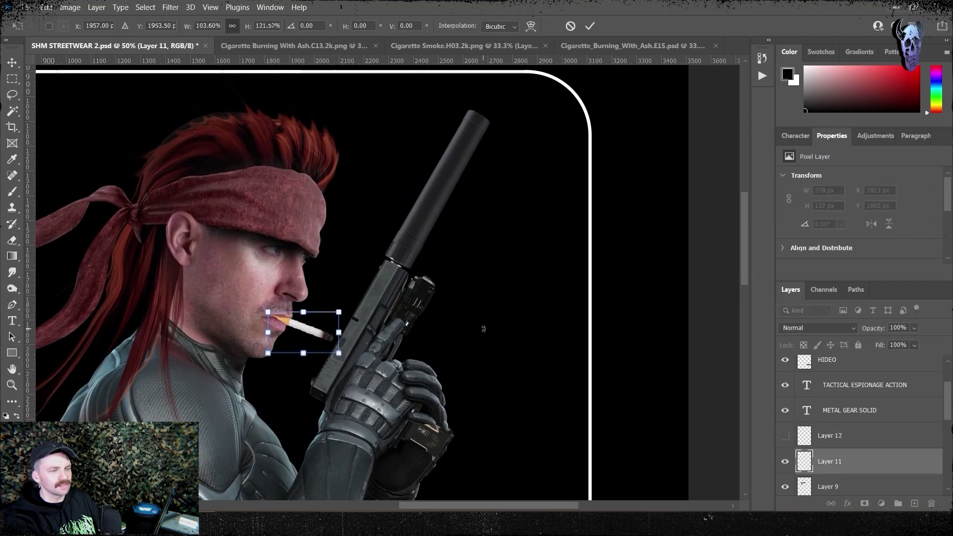
key(Return)
Step: Copy the smoke from the Cigarette Smoke document onto a layer above Layer 11, rising from the cigarette's tip
click(461, 46)
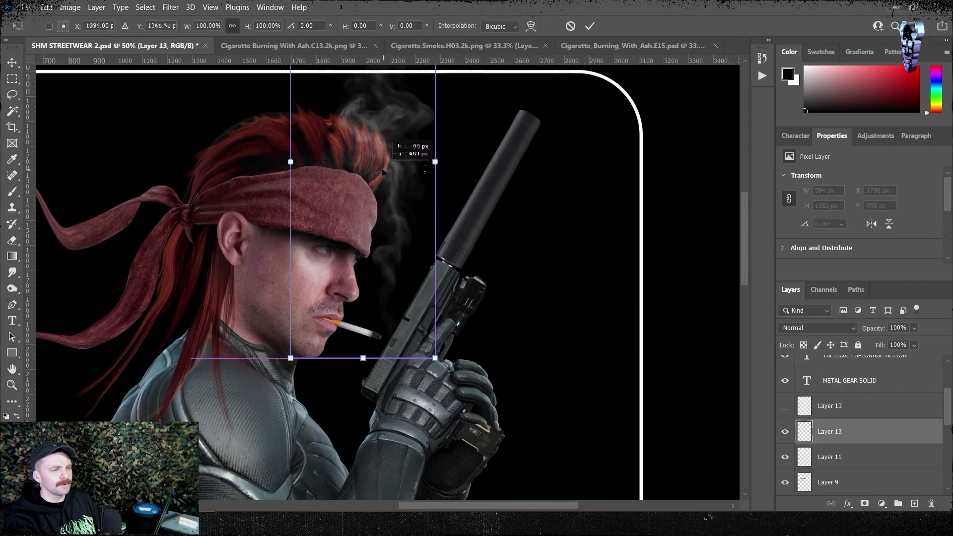
key(Return)
key(m)
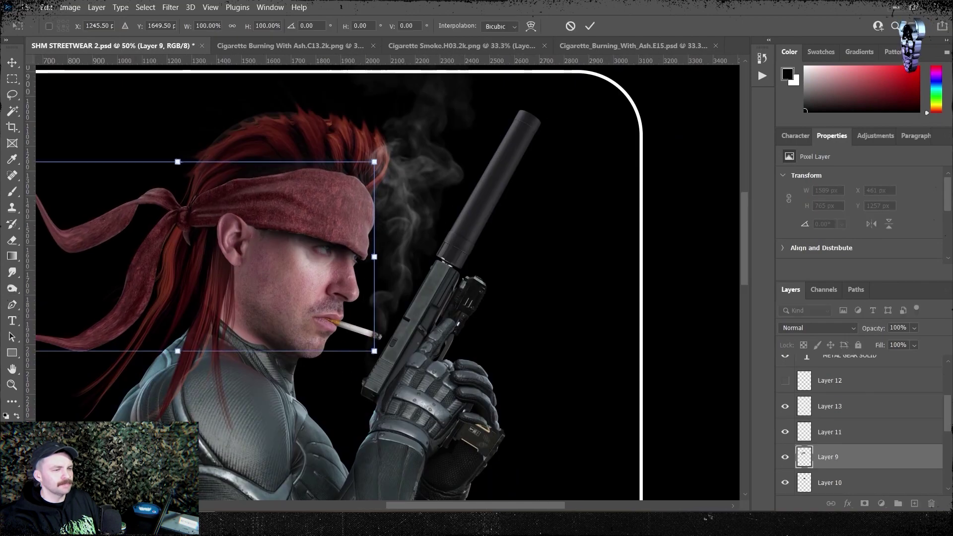
Step: Liquify the Layer 5 head with Forward Warp at brush size 200 to extend the chin slightly downward
key(ctrl+shift+x)
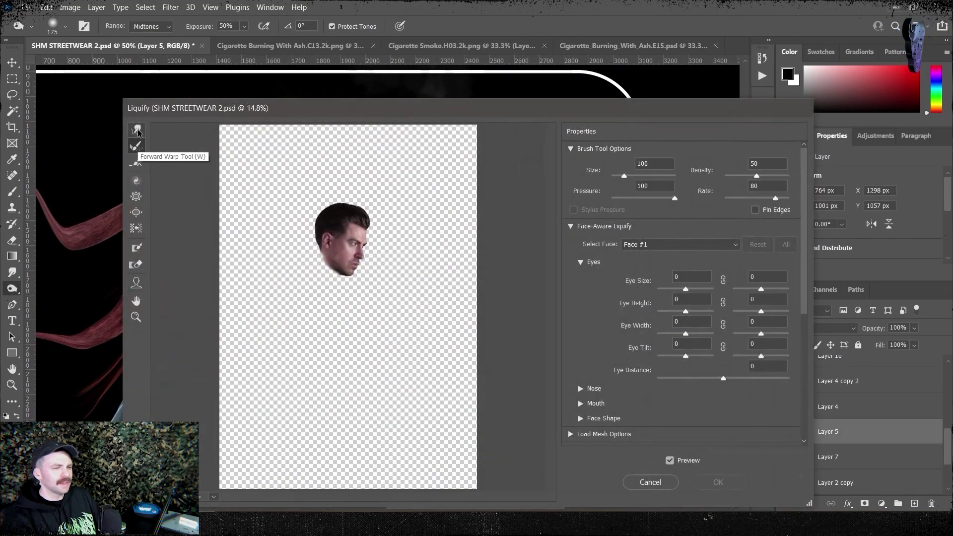
scroll(357, 227, up, 4)
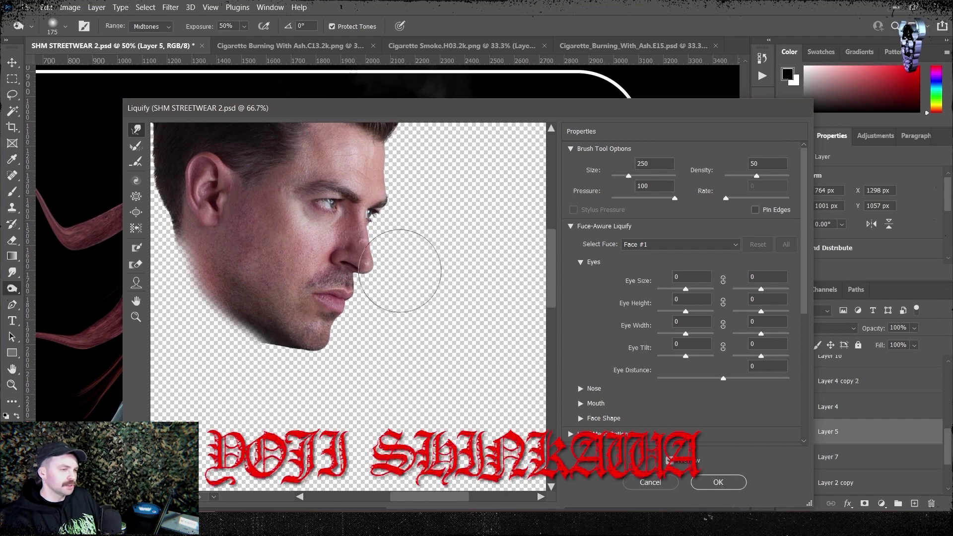
key(ctrl+plus)
scroll(425, 170, up, 2)
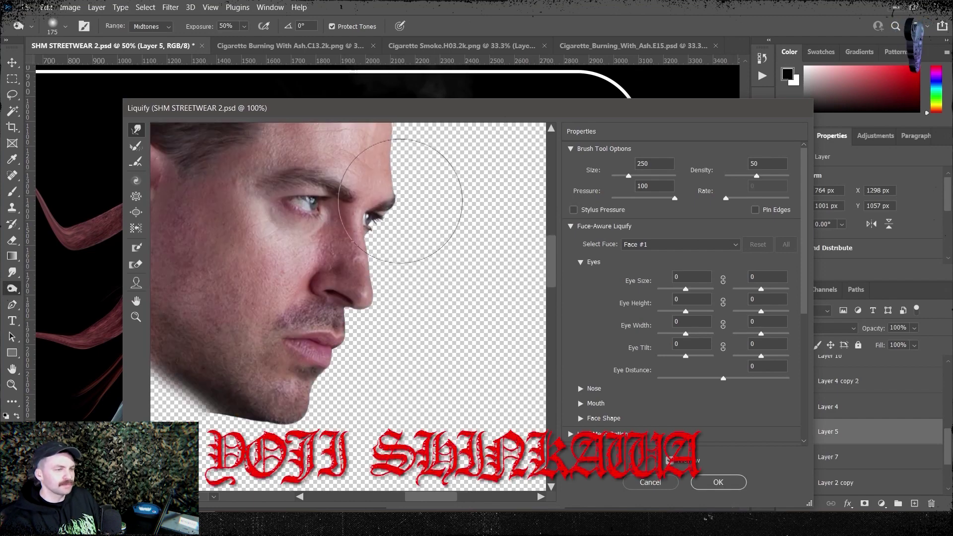
key(bracketleft)
key(bracketleft)
key(bracketleft)
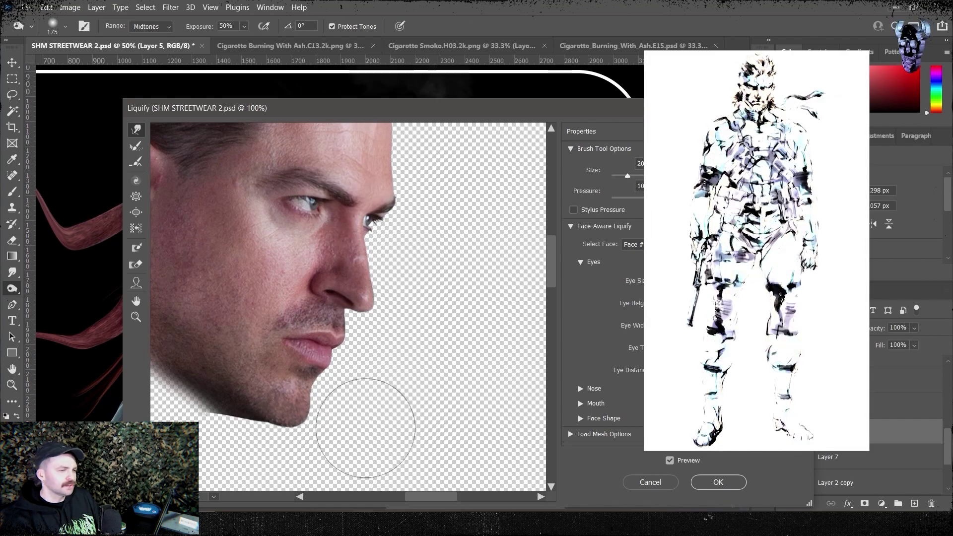
click(718, 482)
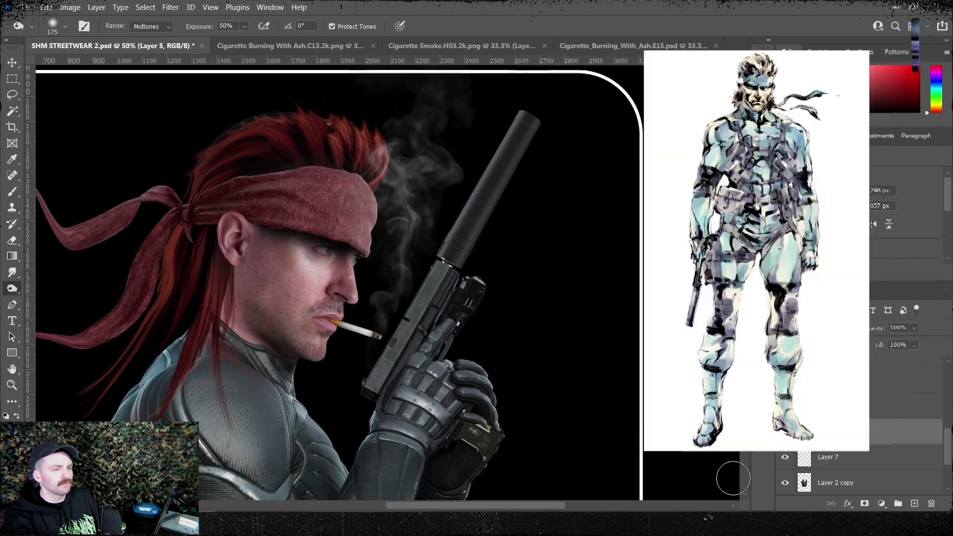
Step: Make another Forward Warp pass in Liquify on the Layer 5 face, using brush size 300
click(733, 478)
click(170, 7)
click(213, 133)
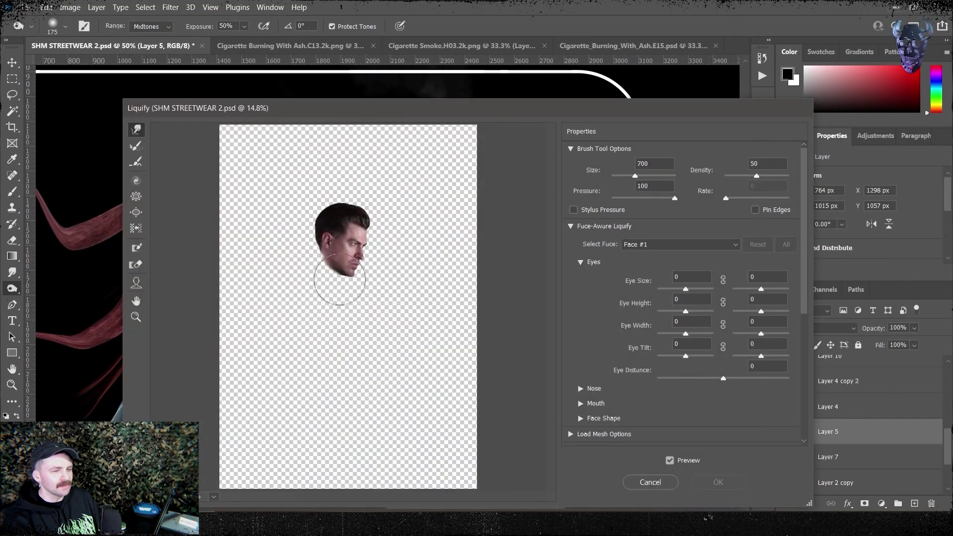
scroll(369, 313, up, 4)
scroll(400, 285, up, 2)
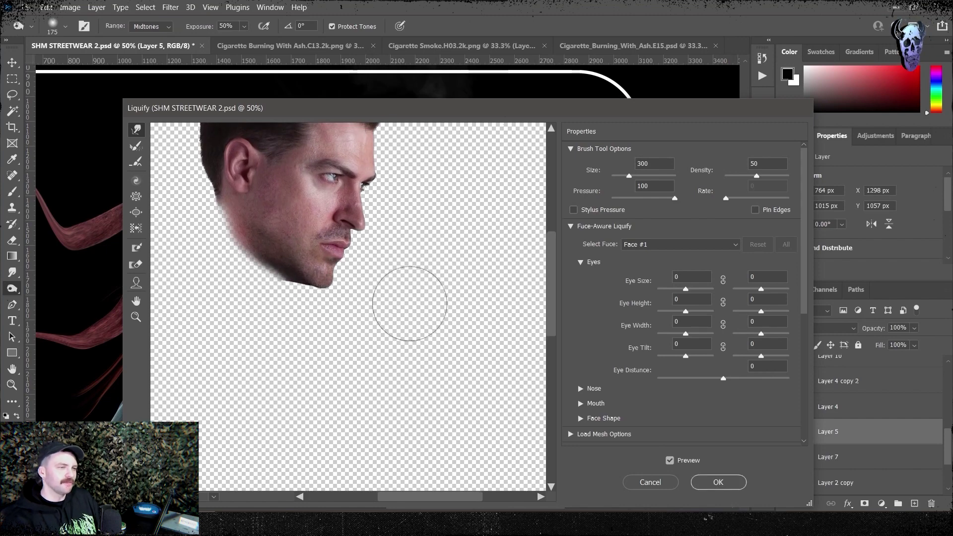
click(713, 483)
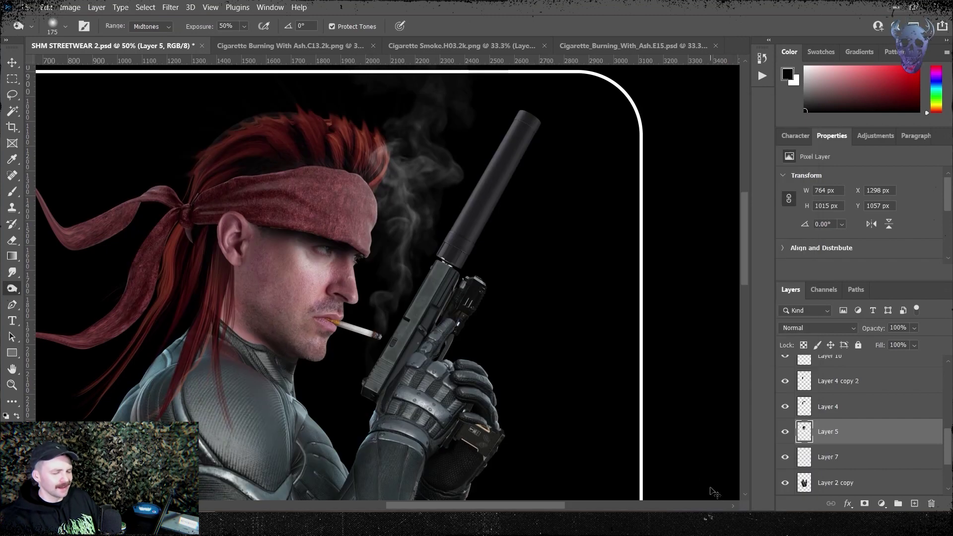
key(ctrl+0)
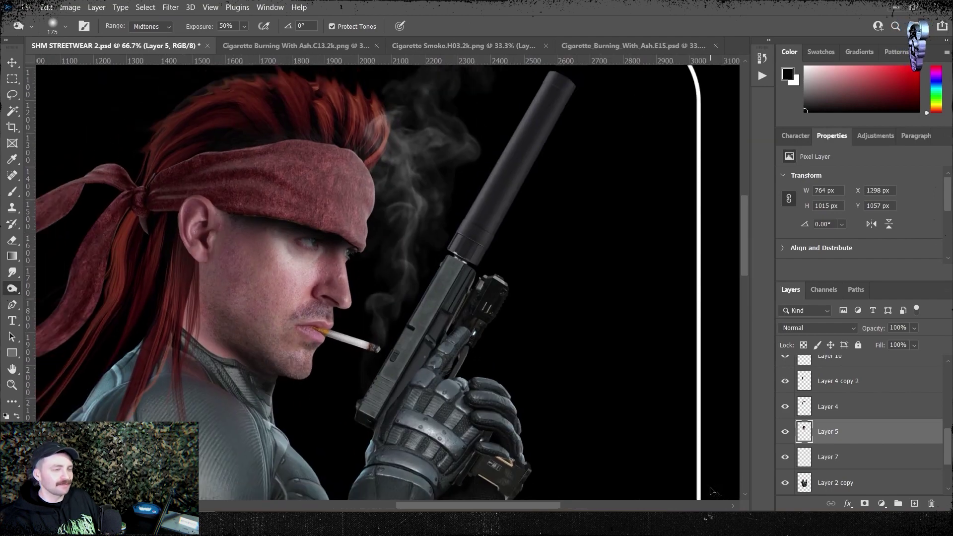
key(ctrl+plus)
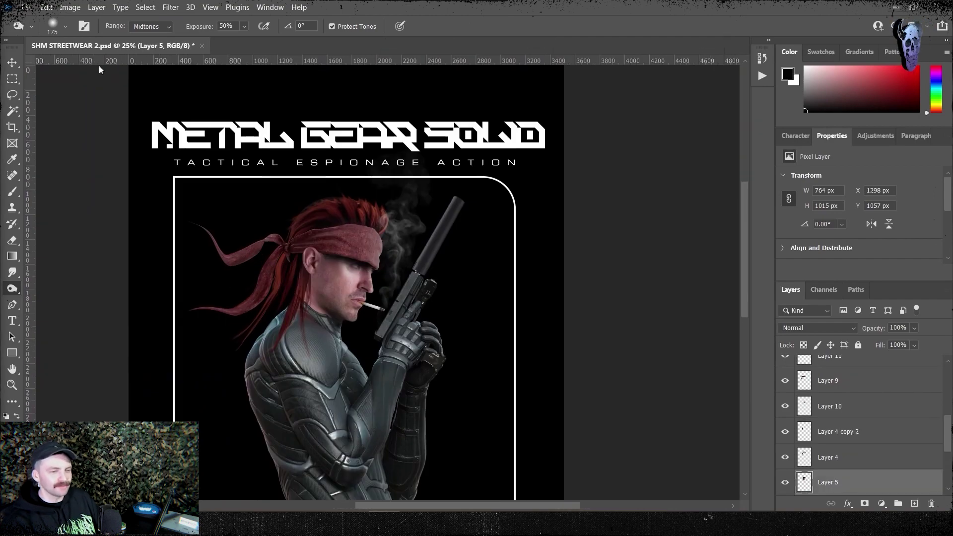
Step: Open DC-Irridiscent-9.png and copy its whole iridescent chain image
key(ctrl+o)
click(366, 96)
click(585, 416)
key(m)
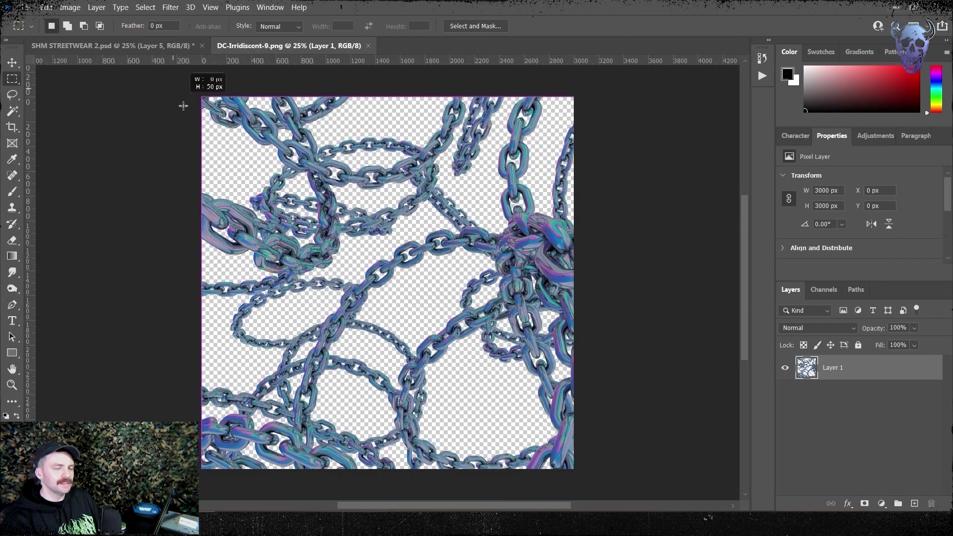
key(ctrl+c)
Step: Paste the chains into SHM STREETWEAR 2.psd behind the figure and fit them to the rounded frame
key(ctrl+Tab)
key(ctrl+v)
key(ctrl+t)
drag(346, 437, 340, 410)
scroll(416, 367, up, 2)
key(Return)
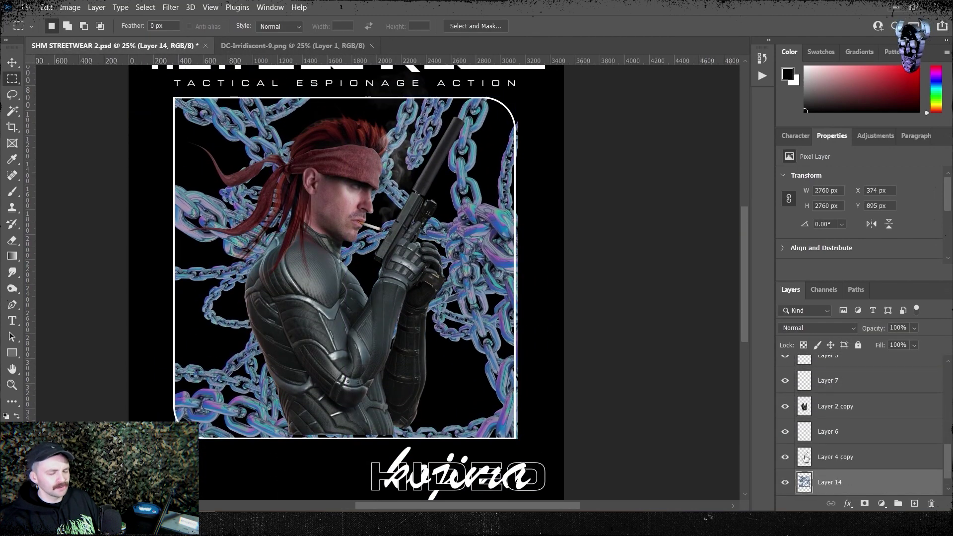
Step: Group all the figure's layers above Layer 14 into a group named SOLID SNAKE
click(823, 464)
scroll(818, 437, up, 3)
right_click(843, 413)
click(705, 68)
text(SOLID SNAKE)
key(Return)
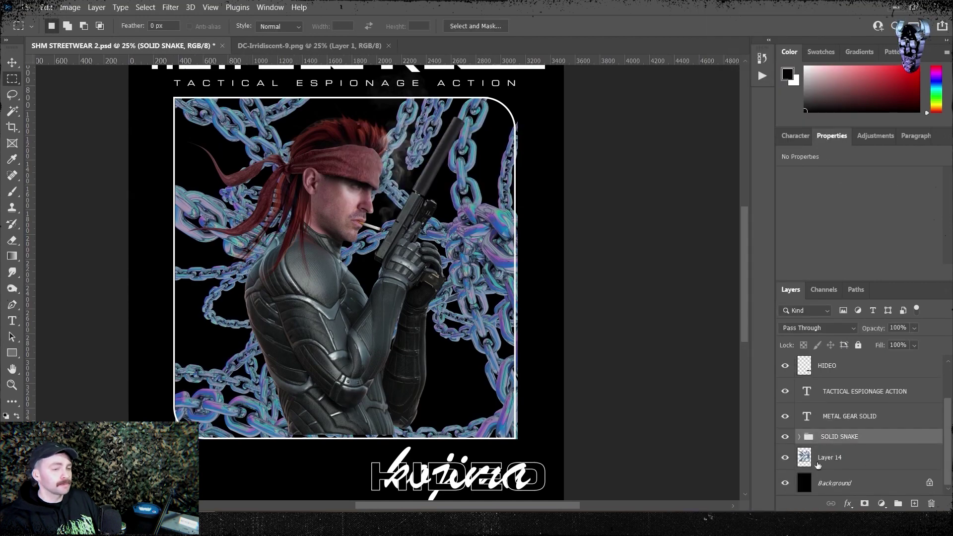
Step: Select the area outside the rounded frame and trim the Layer 14 chains to the frame's shape
scroll(819, 437, up, 2)
ctrl+click(803, 365)
scroll(819, 422, down, 2)
click(829, 457)
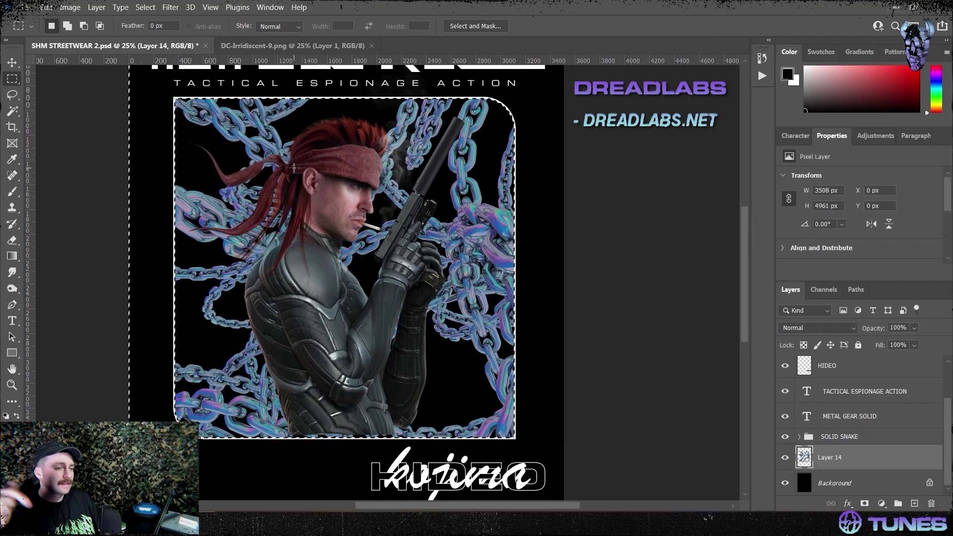
Step: Free-transform the SOLID SNAKE group to adjust the figure's fit inside the frame
click(838, 436)
key(ctrl+t)
drag(325, 75, 325, 121)
key(Return)
Step: Duplicate the SOLID SNAKE group and merge the copy into a single layer
key(m)
key(ctrl+j)
right_click(853, 436)
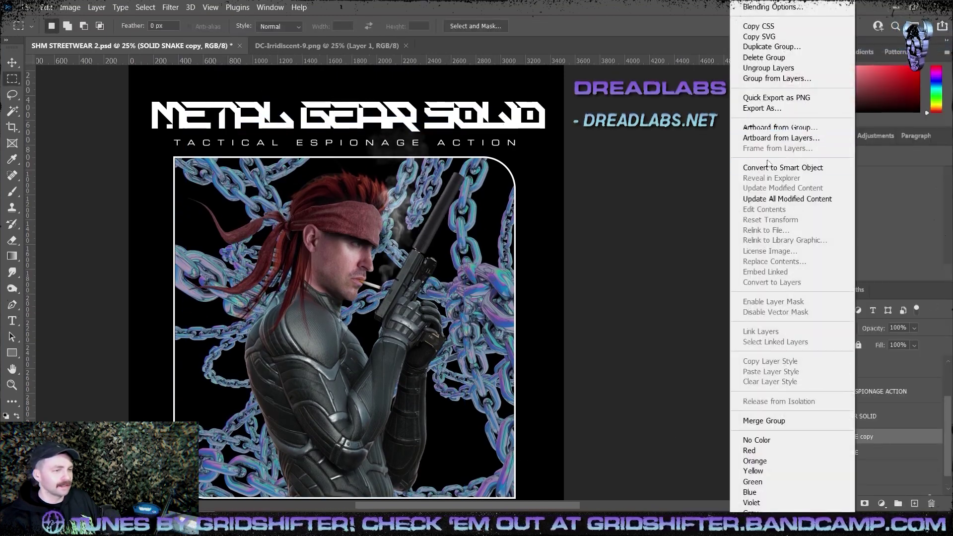
key(Escape)
Step: Try a Multiply drop shadow on the merged figure with 39% opacity, 3 px distance, 1% spread and 114 px size
click(97, 7)
click(248, 285)
drag(680, 302, 709, 315)
drag(739, 249, 702, 248)
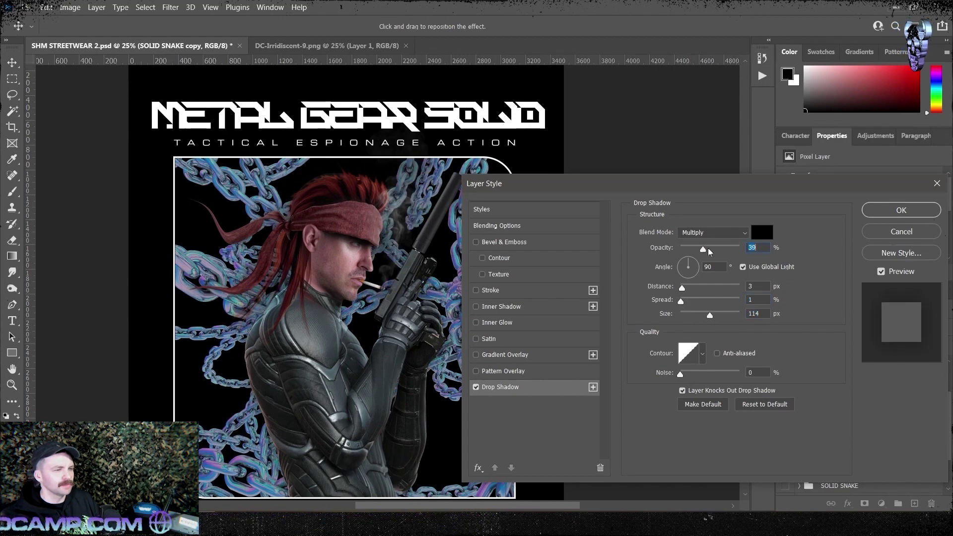
key(Return)
Step: Duplicate the SOLID SNAKE group without the Layer 13 smoke and merge the copy into one layer
click(825, 436)
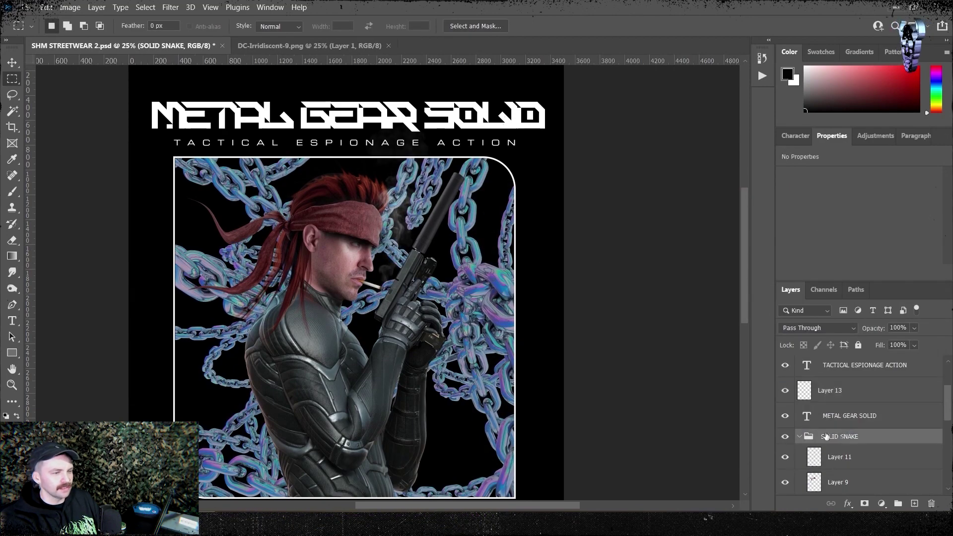
right_click(825, 436)
click(762, 419)
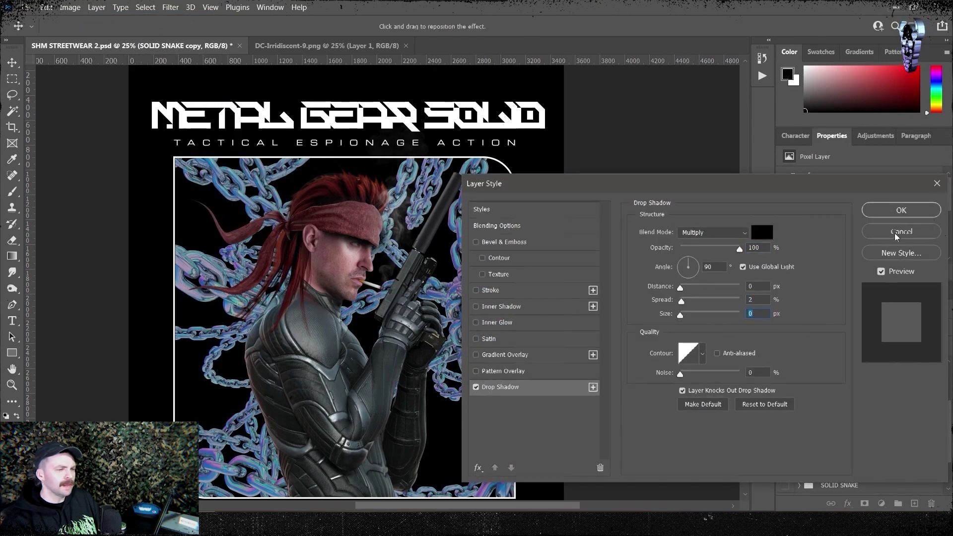
Step: Refine the merged figure's selection edge with 96% contrast and -5% shift, and copy the selection to a new layer
key(Return)
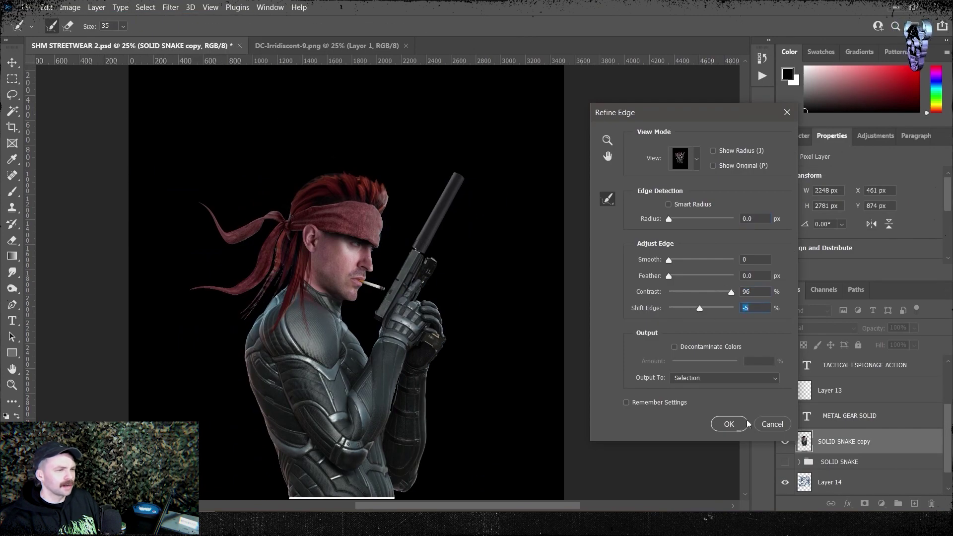
click(745, 423)
key(ctrl+j)
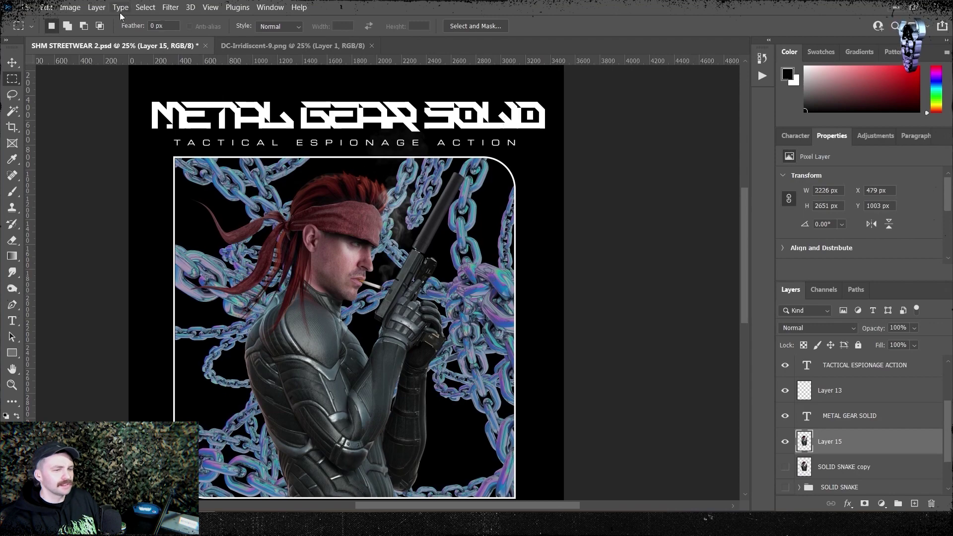
Step: Give Layer 15 a black Multiply drop shadow with 90% opacity, 9 px distance, 21% spread and 101 px size
click(96, 7)
click(258, 248)
drag(708, 302, 695, 300)
drag(684, 315, 708, 317)
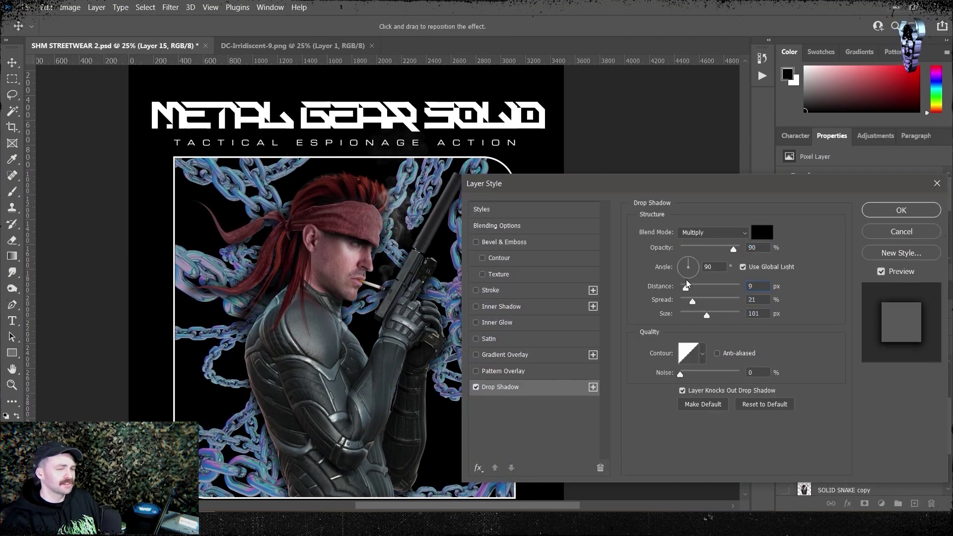
click(883, 211)
key(m)
scroll(514, 326, down, 3)
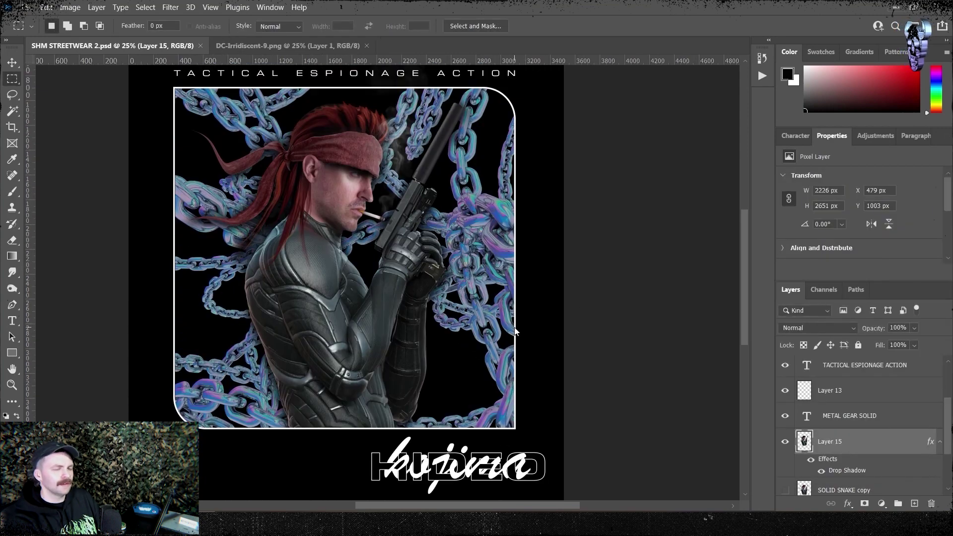
Step: Add a black 15 px outside stroke to the Rectangle 1 copy frame layer
key(ctrl+0)
key(ctrl+plus)
key(alt+period)
click(96, 7)
click(319, 144)
click(665, 320)
click(449, 357)
click(729, 155)
click(758, 230)
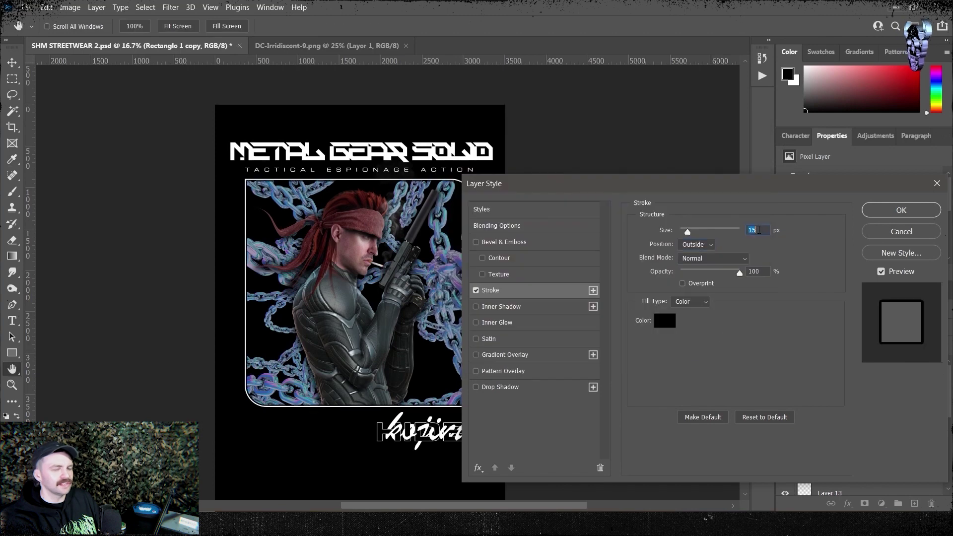
key(Return)
scroll(630, 334, down, 1)
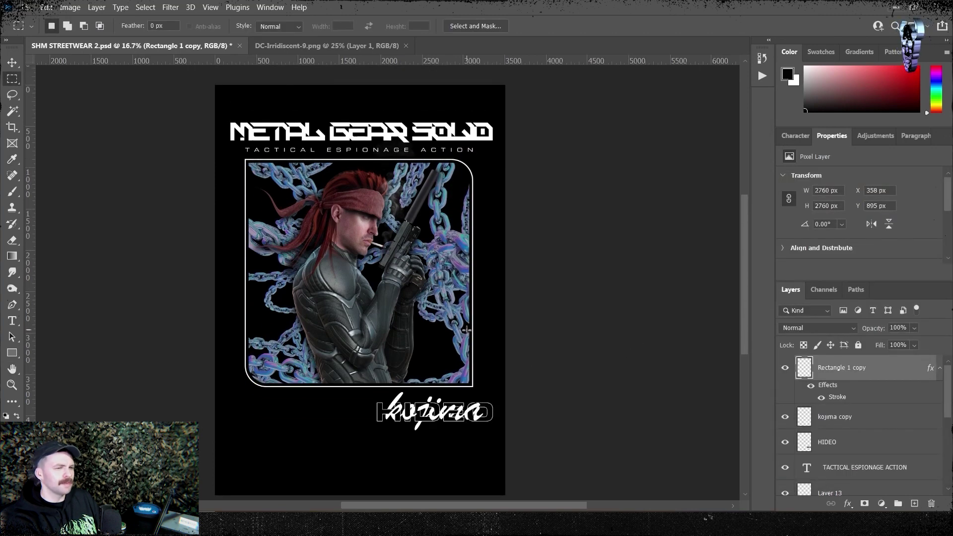
Step: Duplicate the METAL GEAR SOLID text layer and rasterize the copy
scroll(833, 469, down, 2)
click(829, 420)
key(ctrl+j)
right_click(829, 420)
click(824, 213)
Step: Create a new 3508 × 4961 px document at 300 pixels/inch and rotate its canvas to landscape
key(ctrl+n)
key(Return)
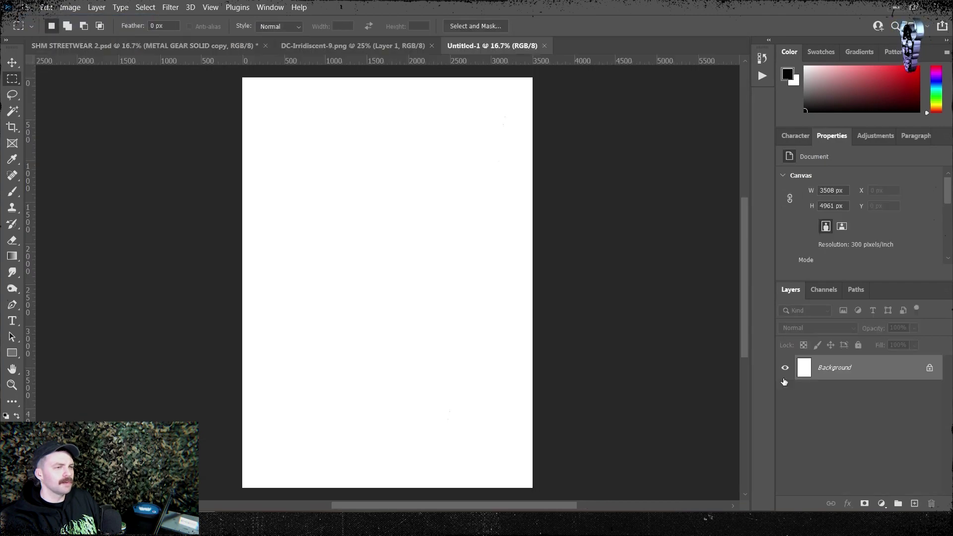
click(70, 7)
mouse_move(84, 119)
click(223, 129)
Step: Paste the METAL GEAR SOLID title into the new document with the Background hidden, and invert the title's colour
key(ctrl+v)
click(785, 385)
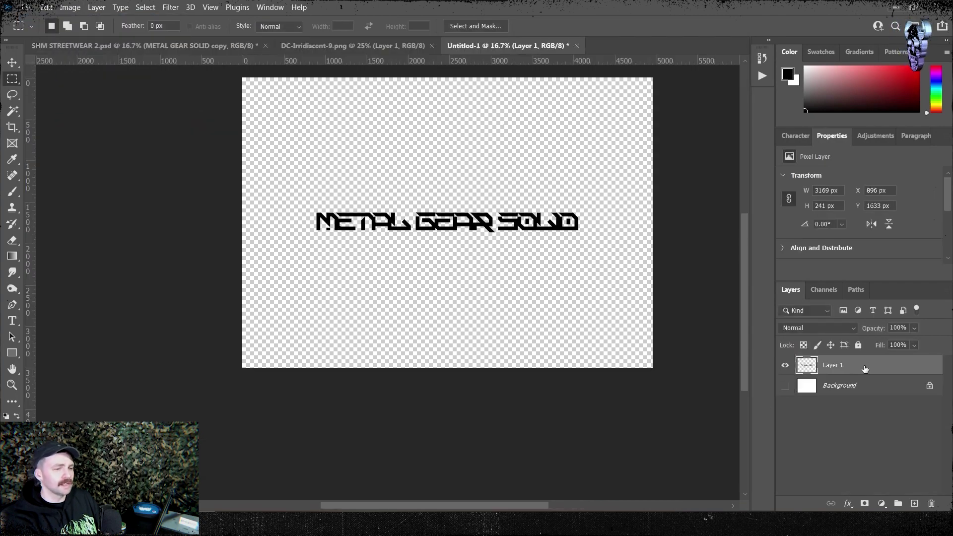
key(ctrl+0)
key(ctrl+i)
Step: Create a 3D extrusion from the title layer with a 71% taper and 196.69 px extrusion depth
click(190, 7)
click(233, 53)
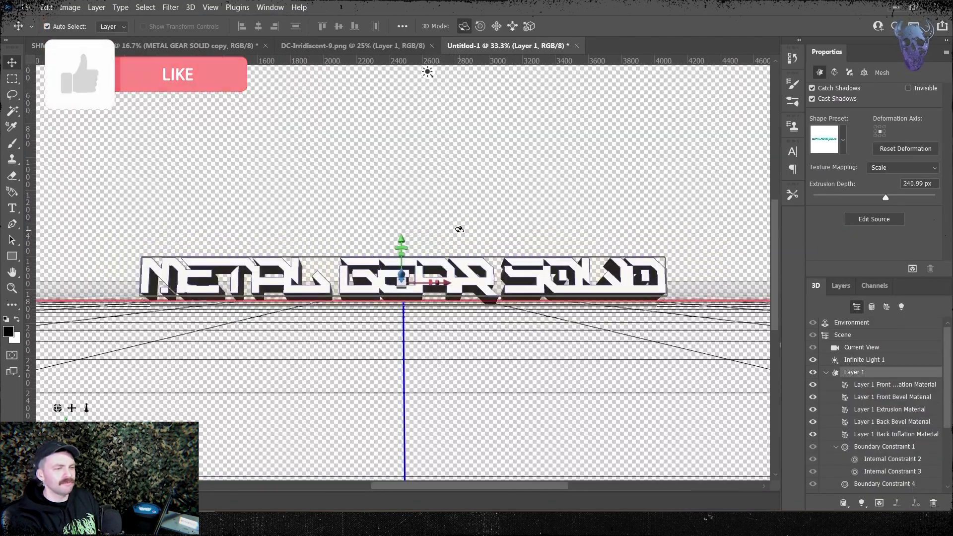
click(834, 72)
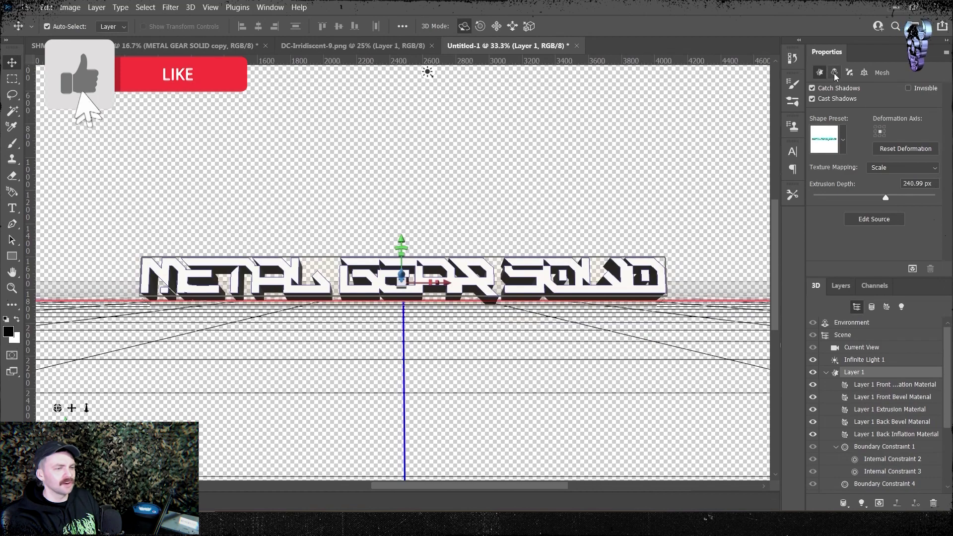
drag(857, 209, 820, 213)
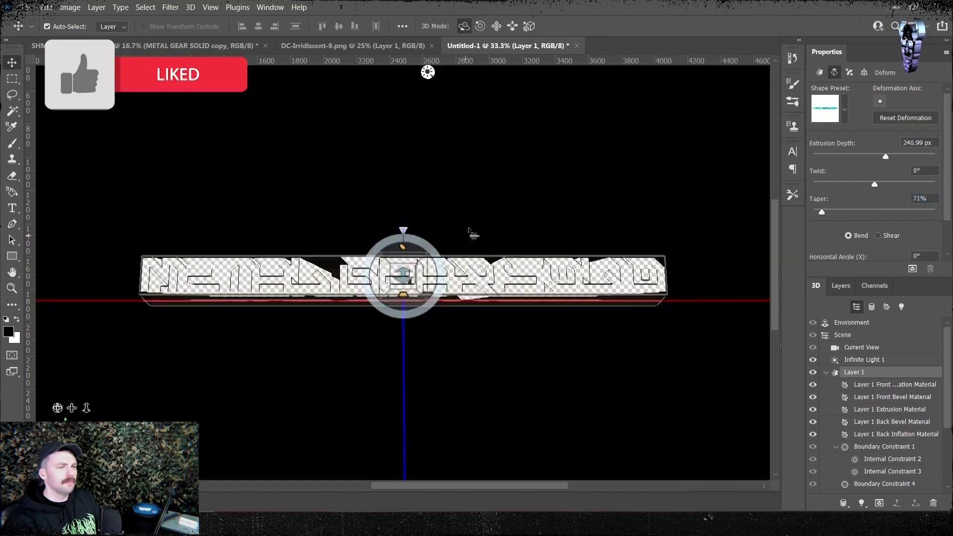
mouse_move(886, 155)
mouse_down()
mouse_move(872, 157)
mouse_move(890, 156)
mouse_up()
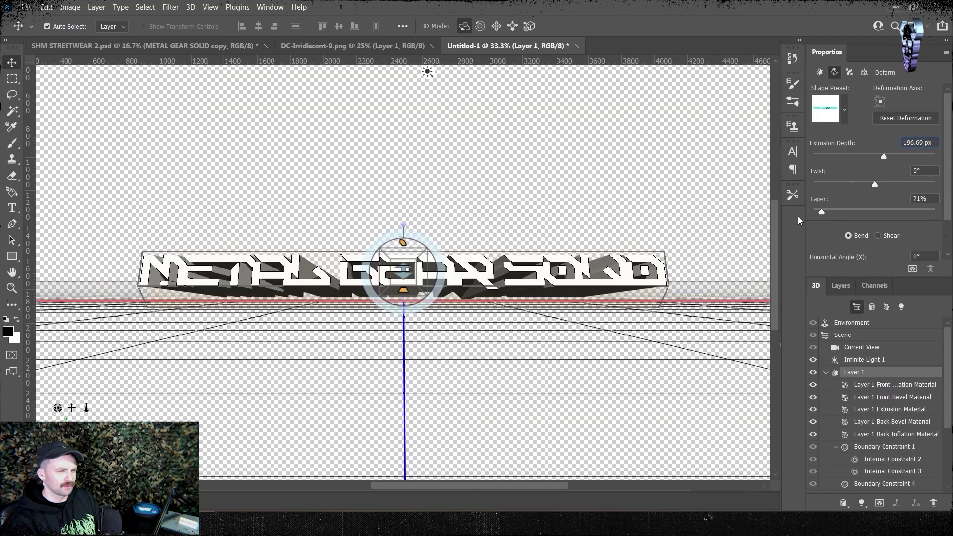
Step: Set the inflate strength of the 3D title's front cap to 0%
click(849, 72)
text(0)
key(Return)
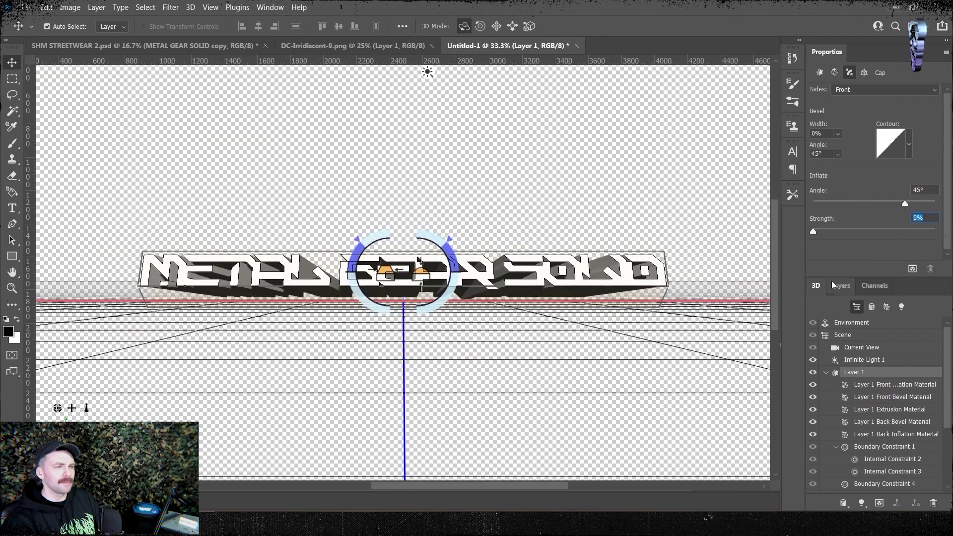
Step: Rasterize the extruded 3D title layer into a regular pixel layer
click(21, 78)
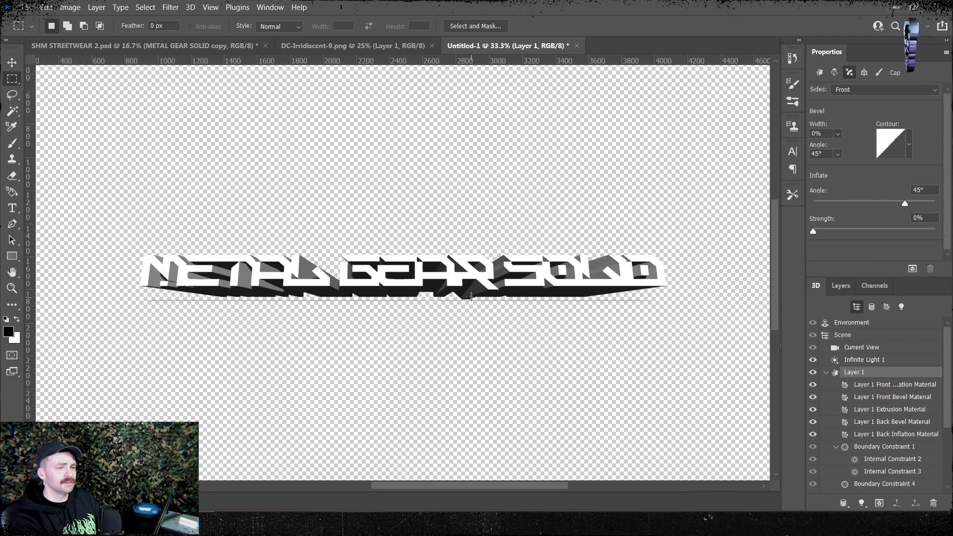
click(840, 285)
right_click(866, 361)
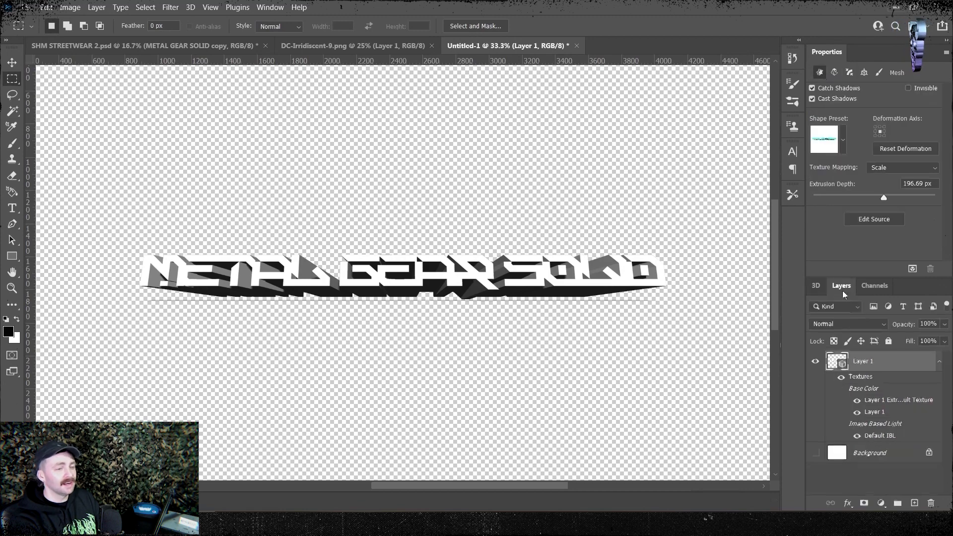
click(868, 344)
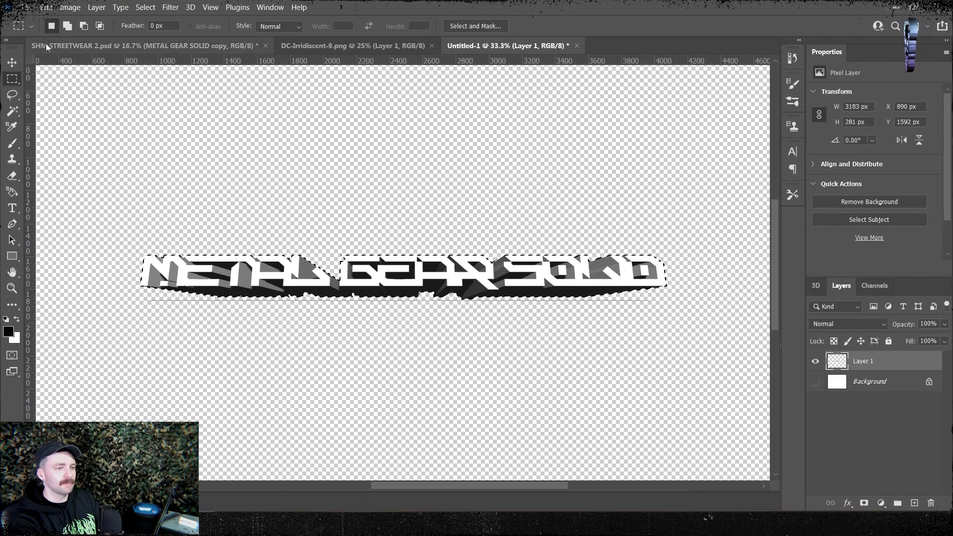
Step: Copy the rasterized title into the SHM STREETWEAR 2.psd poster document
key(ctrl+c)
click(144, 45)
key(ctrl+v)
scroll(446, 313, up, 3)
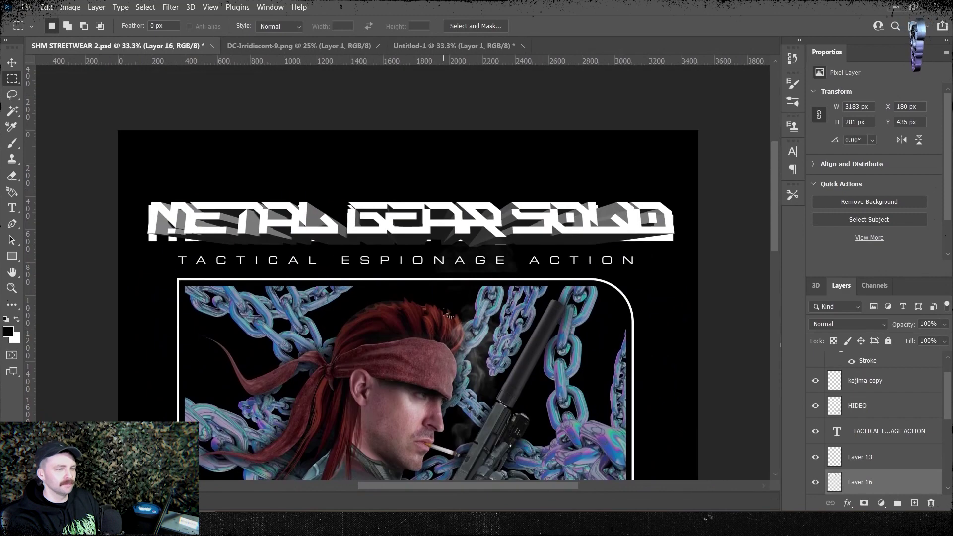
Step: Hide the flat METAL GEAR SOLID copy layer and stretch the pasted title to 116.01% height
key(Return)
scroll(873, 436, down, 2)
click(815, 462)
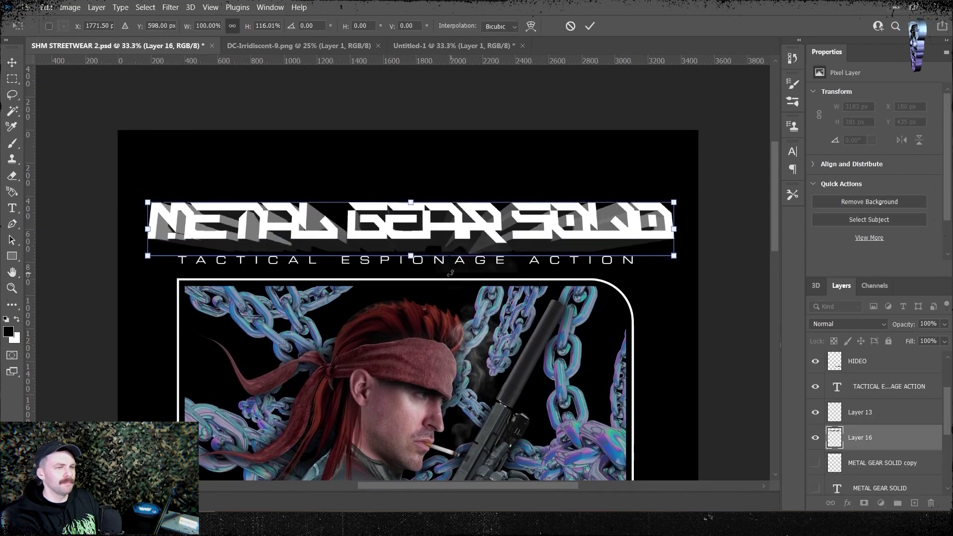
key(Return)
Step: Select the white front faces of all the title letters with the Magic Wand and put them on their own layer
key(w)
click(227, 210)
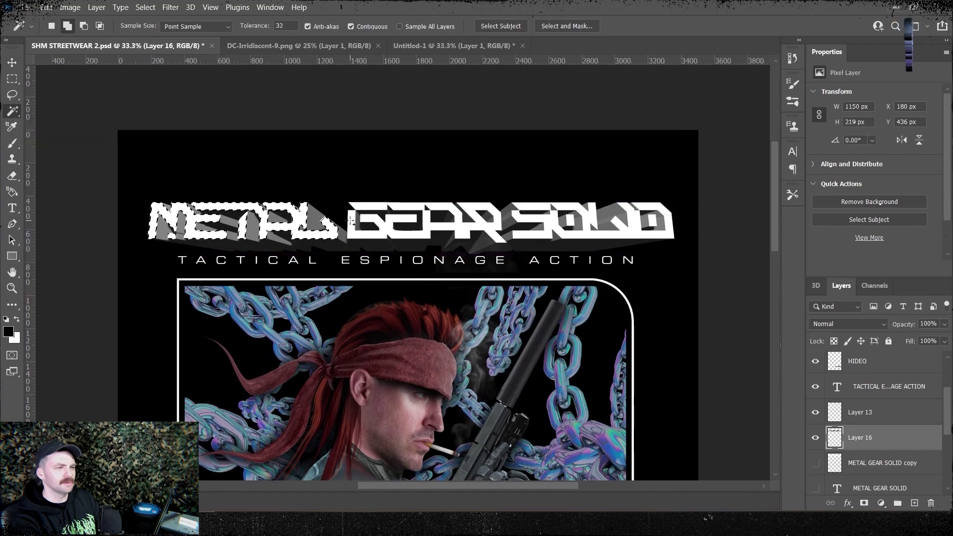
key(shift+F5)
key(Return)
key(ctrl+d)
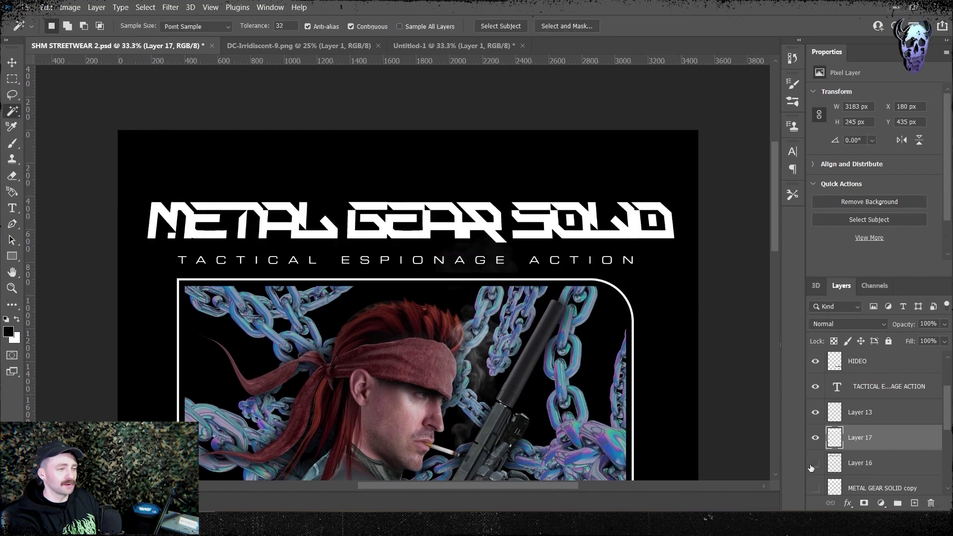
Step: Add a white (ffffff) stroke around the title's extrusion on Layer 16
scroll(843, 437, down, 2)
click(838, 439)
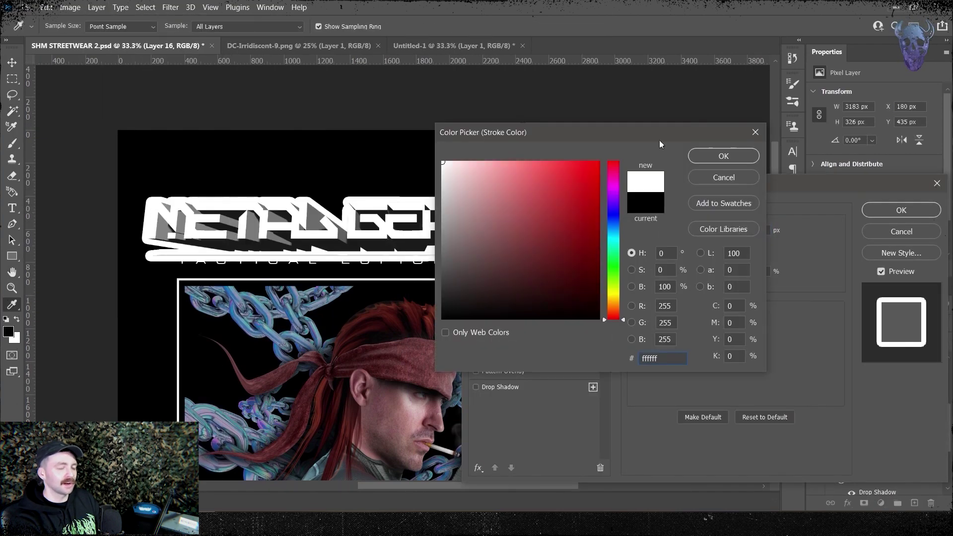
key(Return)
key(Return)
key(Delete)
key(ctrl+d)
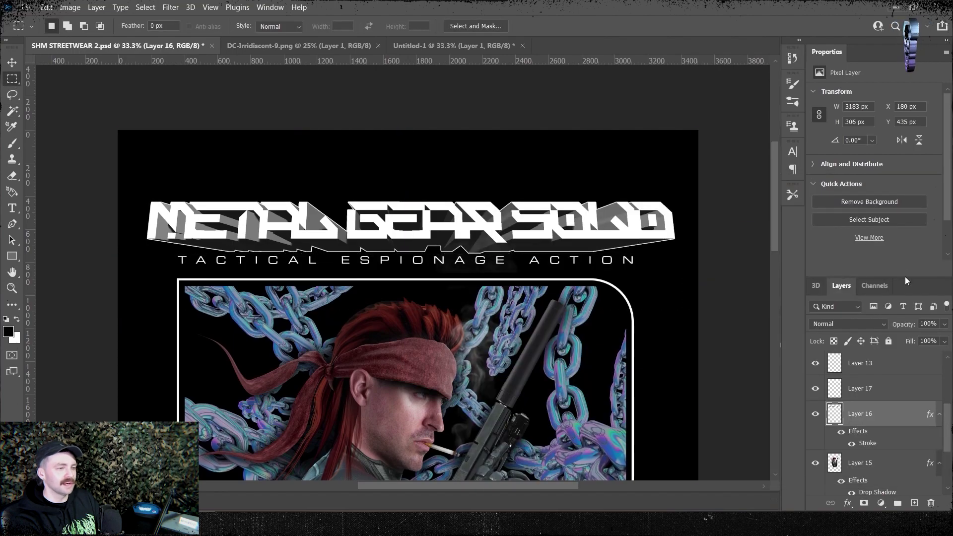
key(ctrl+plus)
key(ctrl+minus)
key(ctrl+minus)
key(ctrl+plus)
scroll(406, 297, down, 3)
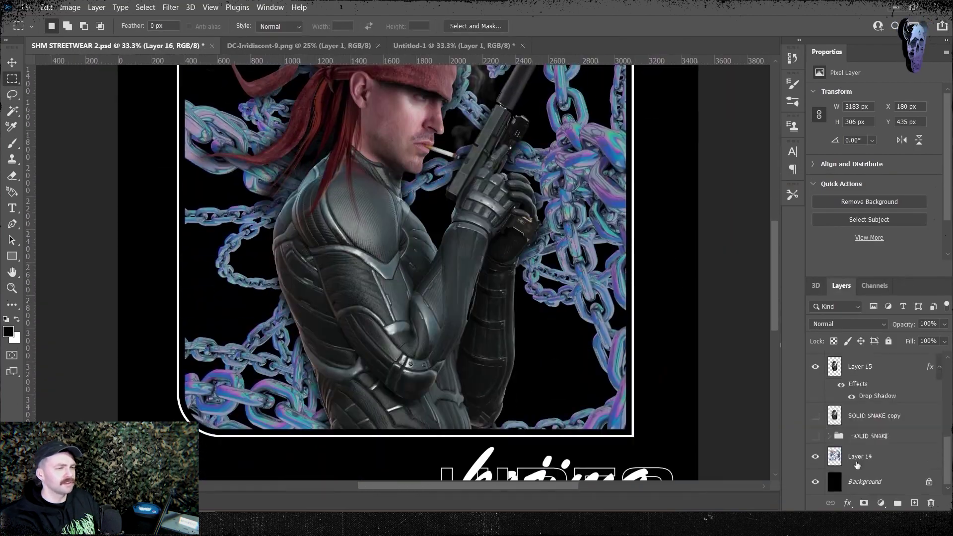
scroll(874, 464, up, 2)
scroll(811, 414, up, 2)
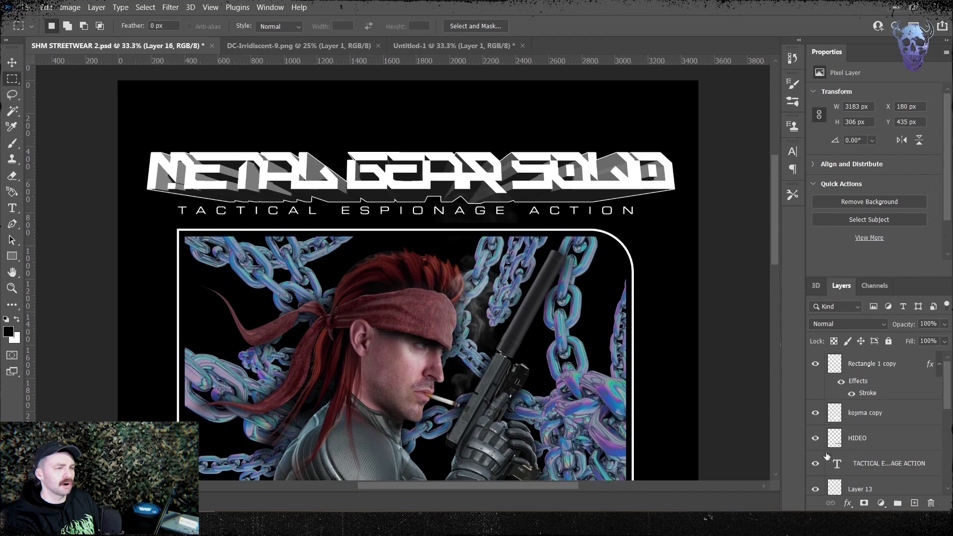
Step: Hide the Layer 16 extrusion and add an inner bevel with 969% depth to the Layer 17 title letters
click(811, 466)
scroll(823, 432, down, 2)
click(815, 392)
click(96, 7)
click(224, 129)
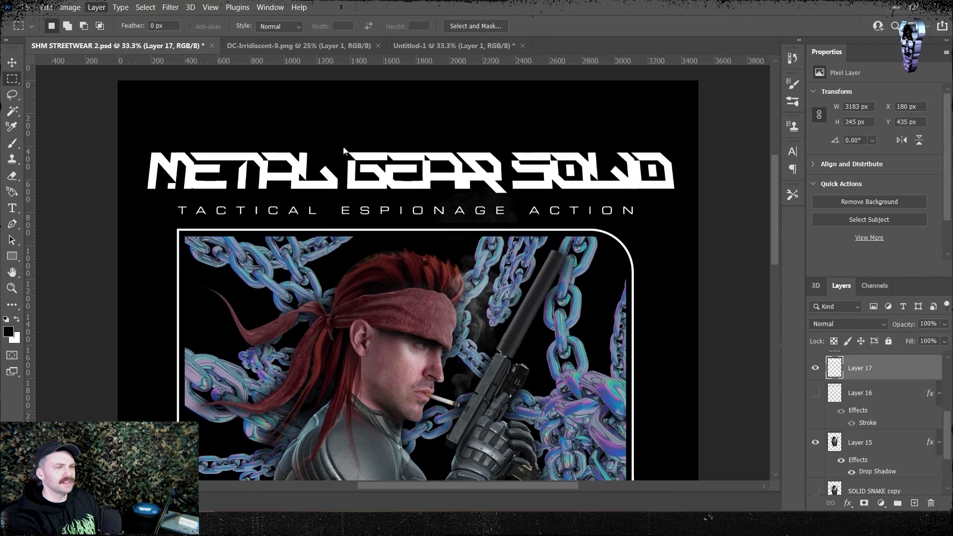
drag(546, 128, 367, 104)
drag(532, 183, 566, 180)
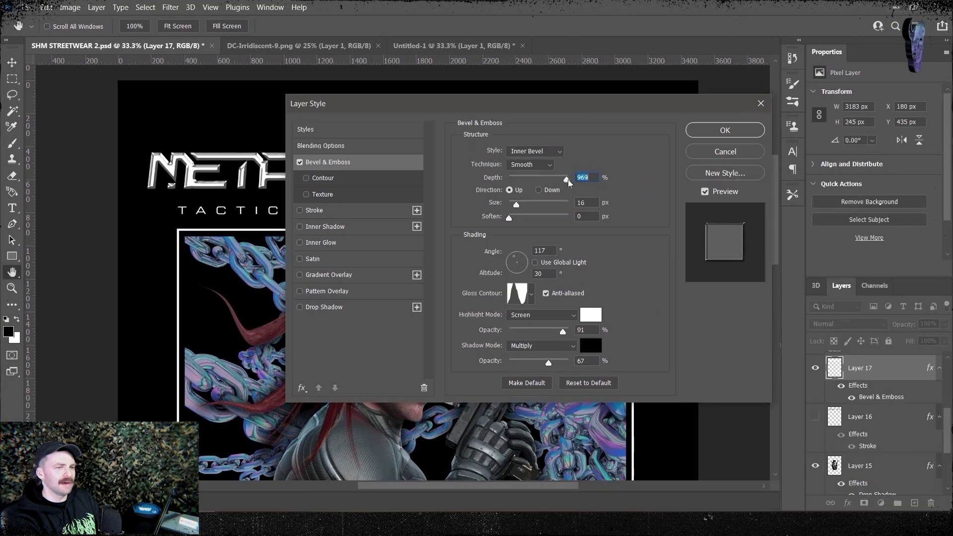
Step: Refine the size, direction and depth of the bevel on the title letters
drag(506, 105, 565, 222)
key(ctrl+plus)
key(ctrl+plus)
drag(576, 321, 592, 323)
click(597, 307)
drag(625, 297, 644, 293)
drag(446, 221, 463, 155)
Step: Add an inner shadow and a blue (0000ff) inner glow to the title letters, leaving the stroke effect off
click(389, 262)
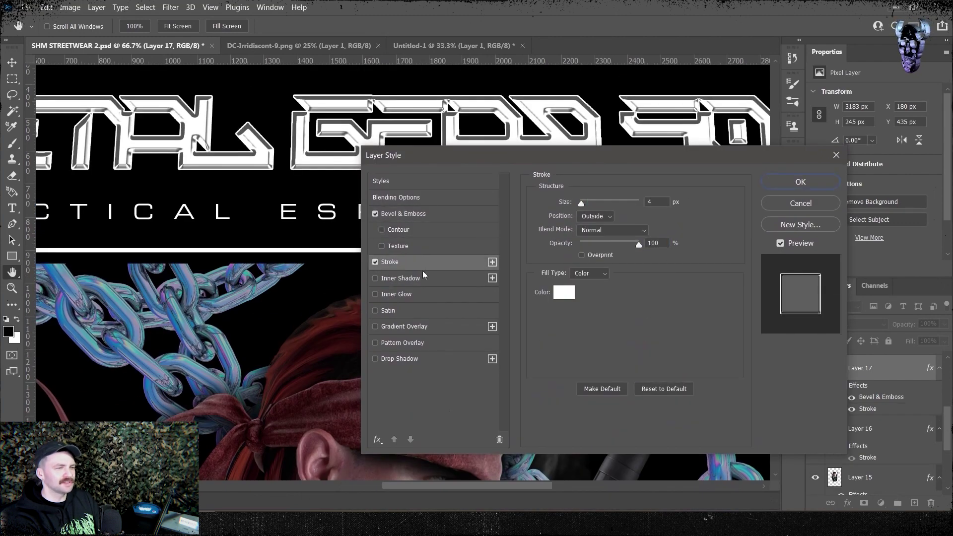
click(375, 261)
click(405, 279)
click(409, 295)
click(556, 243)
drag(614, 191, 615, 221)
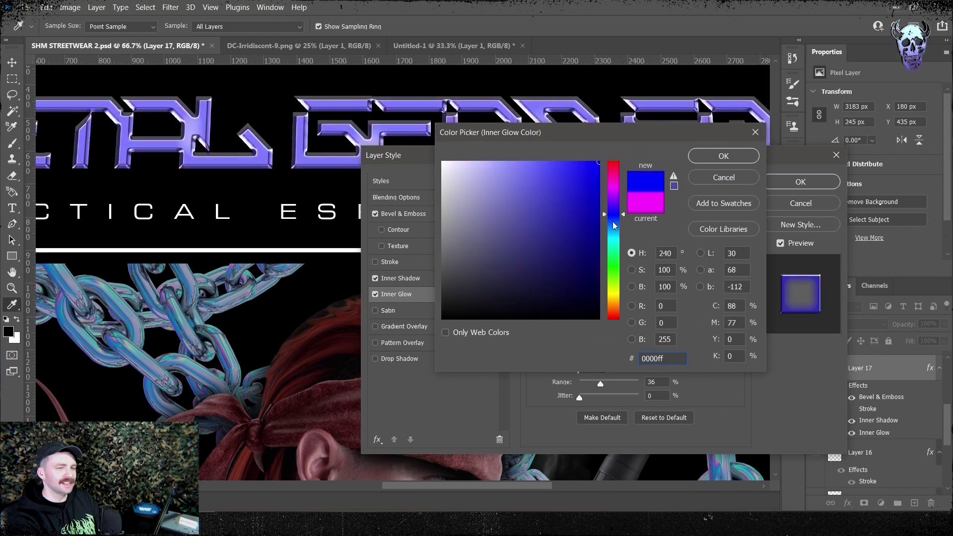
click(724, 155)
Step: Add satin and a reflected gradient overlay to the title letters
click(388, 310)
drag(598, 257, 600, 255)
click(404, 325)
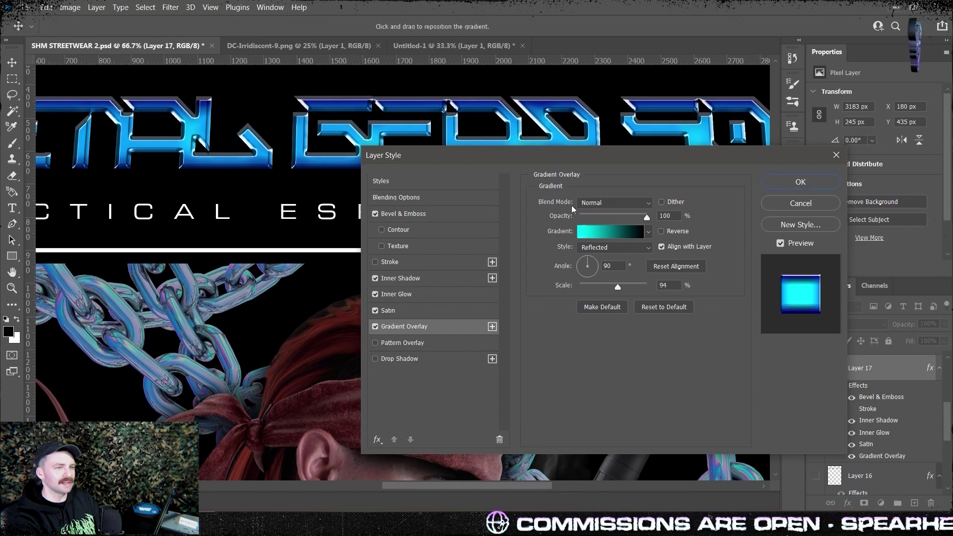
Step: Add a cyan colour stop at 39% to the overlay gradient and apply the layer style
click(603, 231)
double_click(651, 400)
click(616, 164)
key(Return)
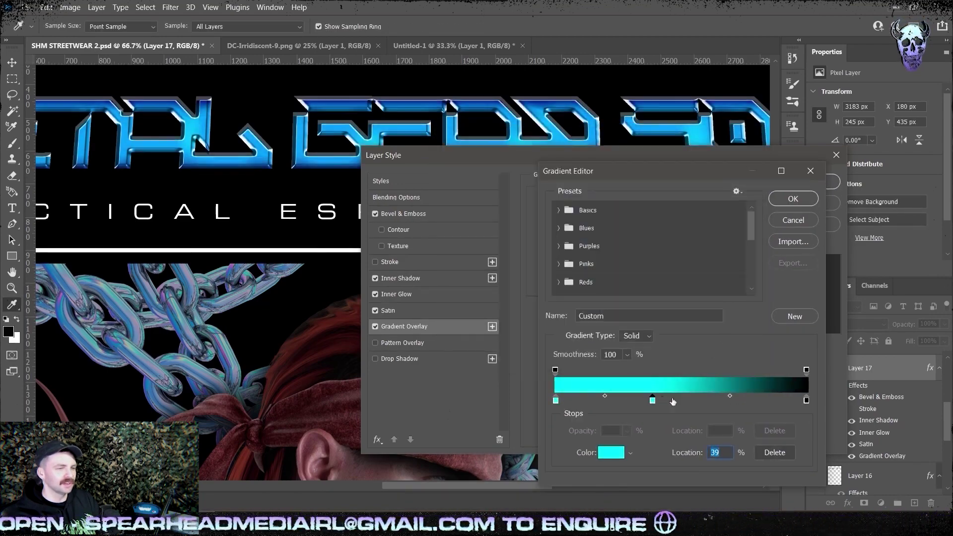
key(Return)
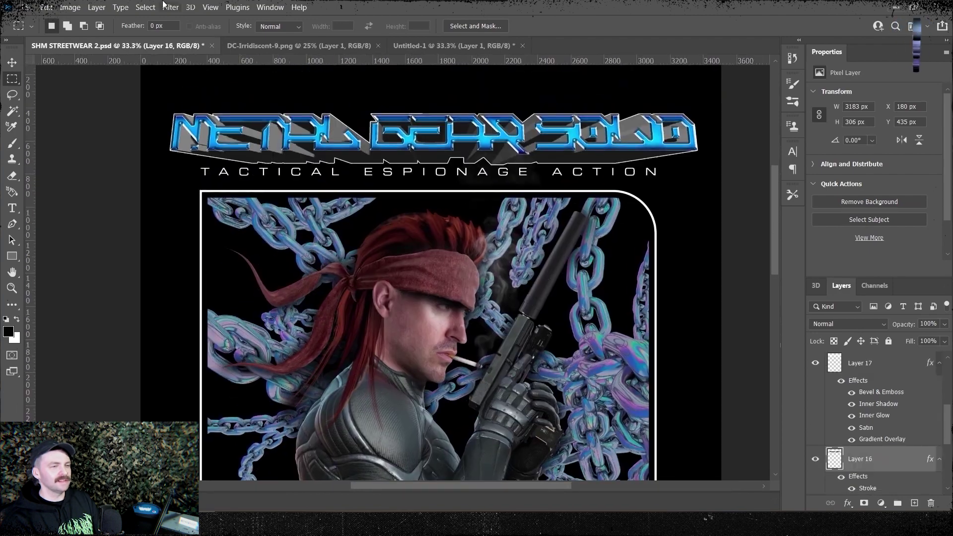
Step: Darken the title's extrusion layer and rasterize the layer style of the Layer 17 letters, keeping a hidden editable copy
double_click(641, 247)
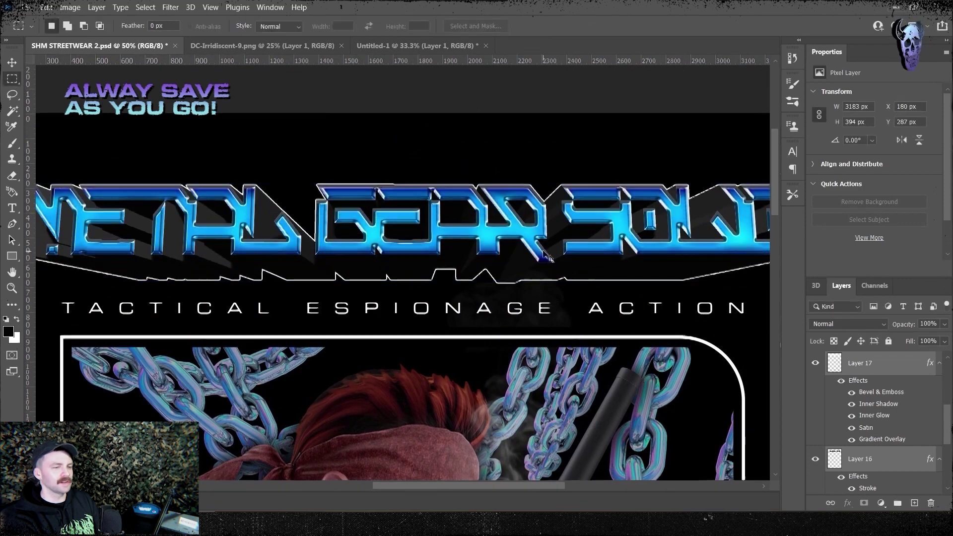
key(ctrl+minus)
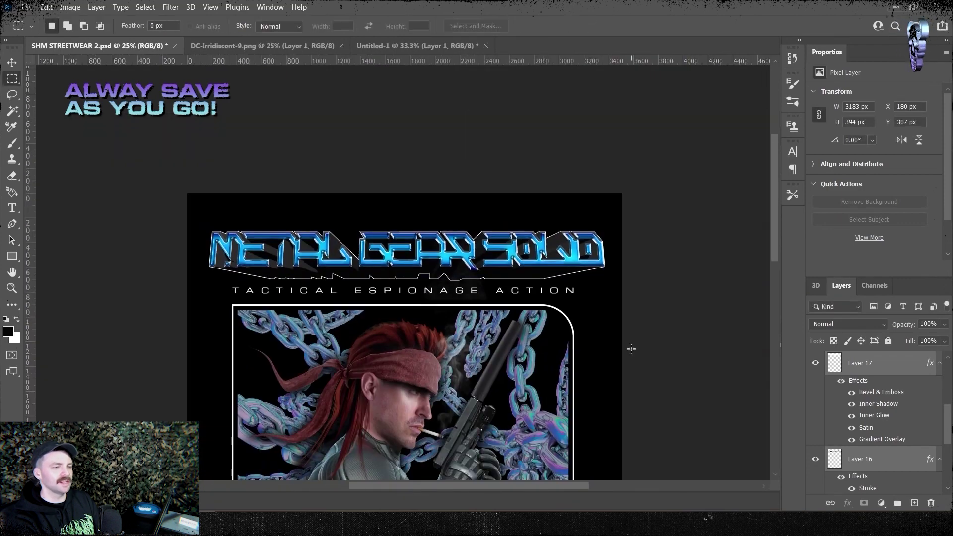
right_click(929, 362)
click(889, 412)
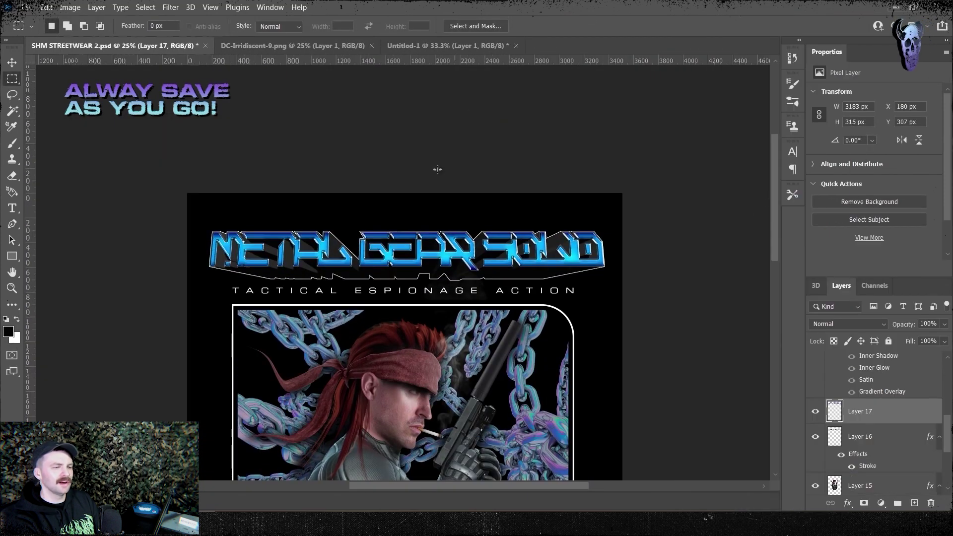
Step: Add a 5 px white outside stroke to the rasterized title letters on Layer 17
key(ctrl+plus)
double_click(893, 411)
click(574, 425)
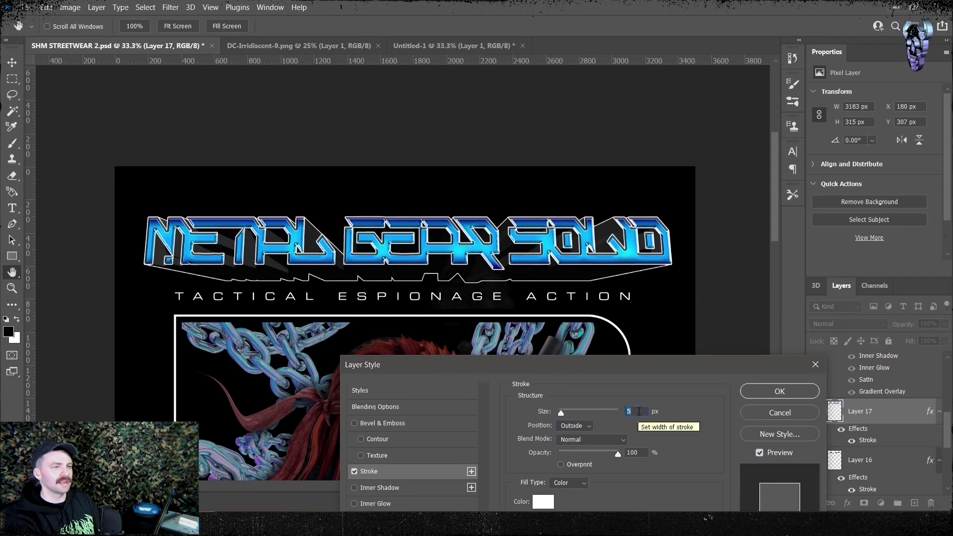
click(778, 390)
Step: Set the white outside stroke on the Layer 16 extrusion to 5 px
scroll(397, 248, down, 3)
double_click(893, 459)
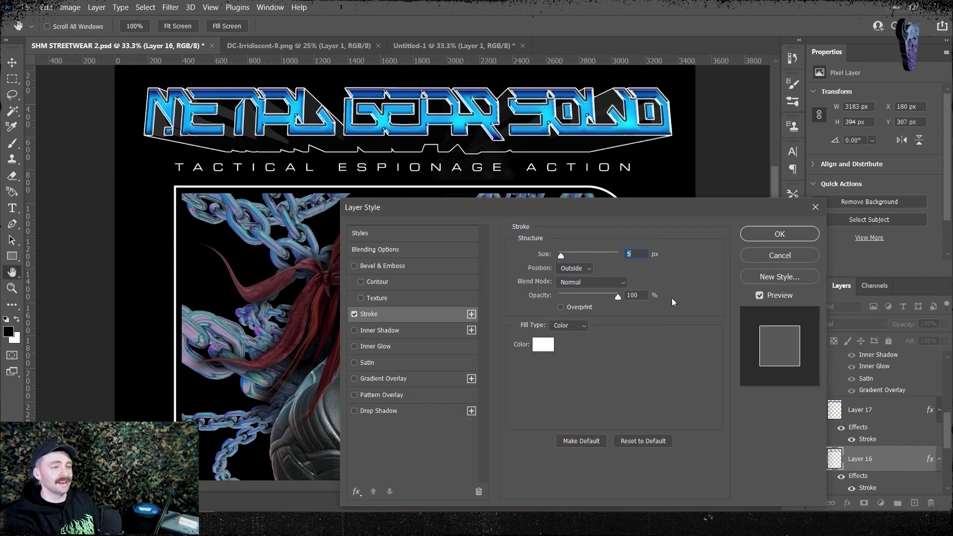
key(Return)
key(m)
Step: Change the TACTICAL ESPIONAGE ACTION tagline to Bold Extended 2 and move both title layers slightly upward
scroll(397, 248, down, 1)
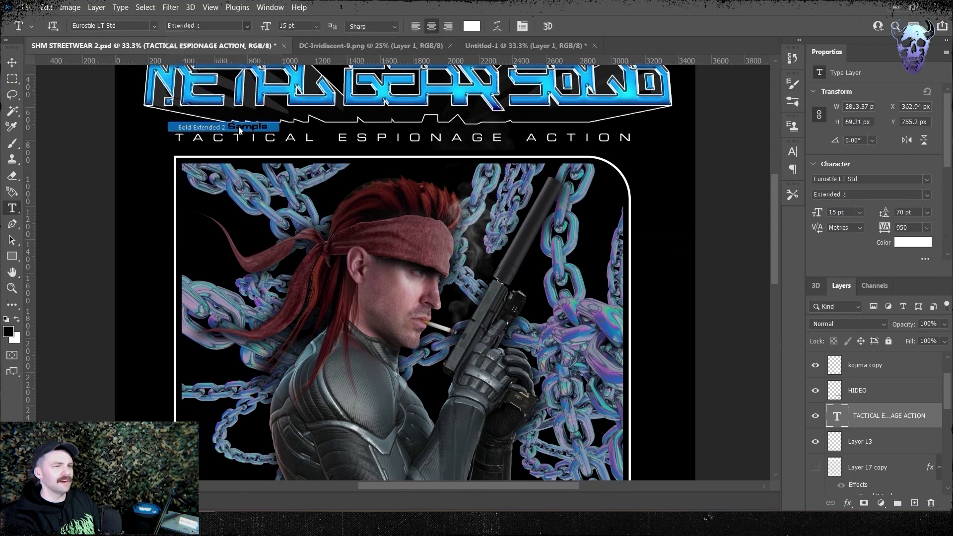
ctrl+click(595, 92)
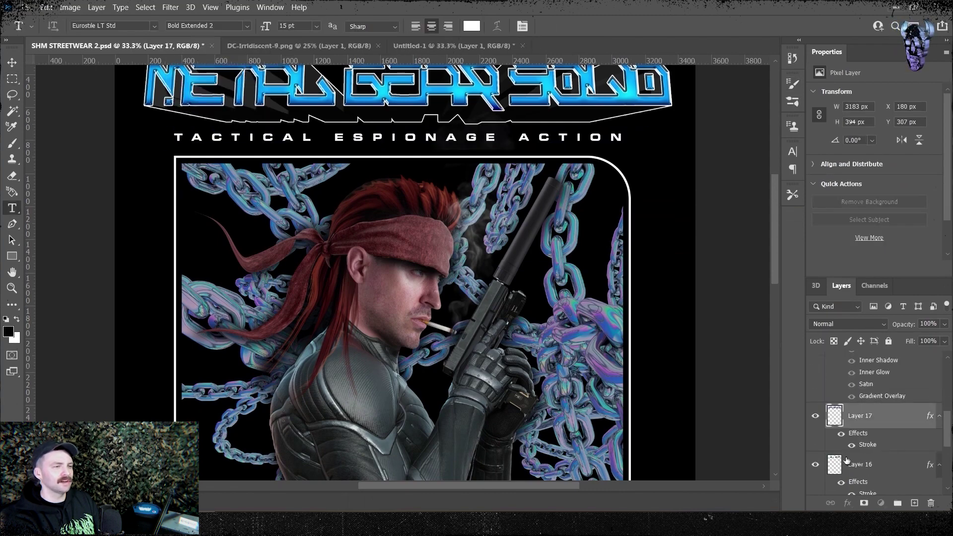
scroll(382, 288, down, 2)
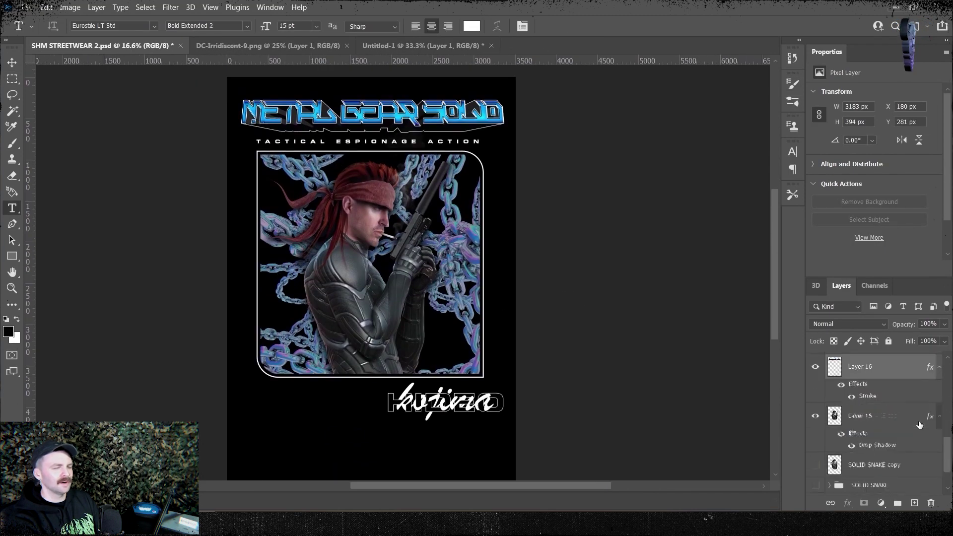
Step: Merge the HIDEO outline lettering with the kojima script into one layer
scroll(873, 422, down, 1)
right_click(847, 437)
click(847, 437)
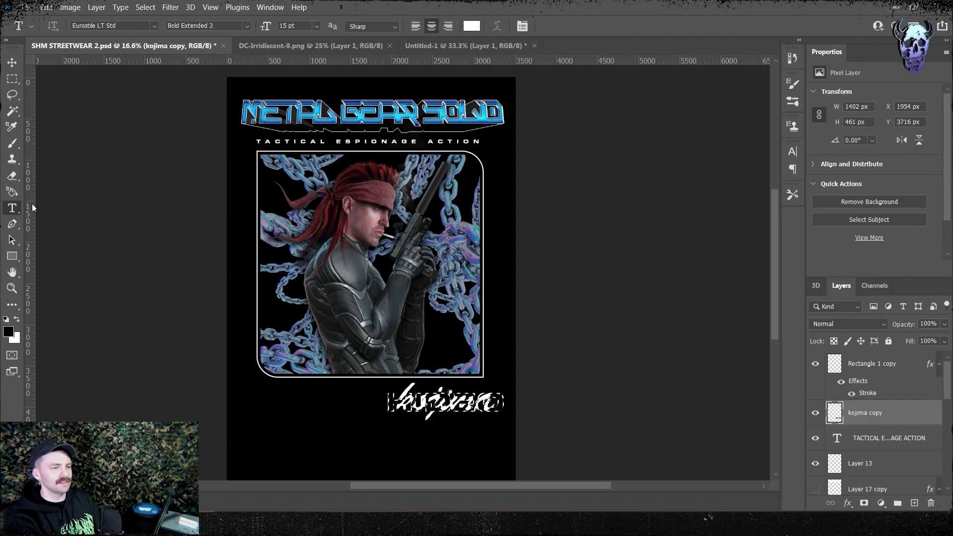
click(18, 192)
right_click(12, 256)
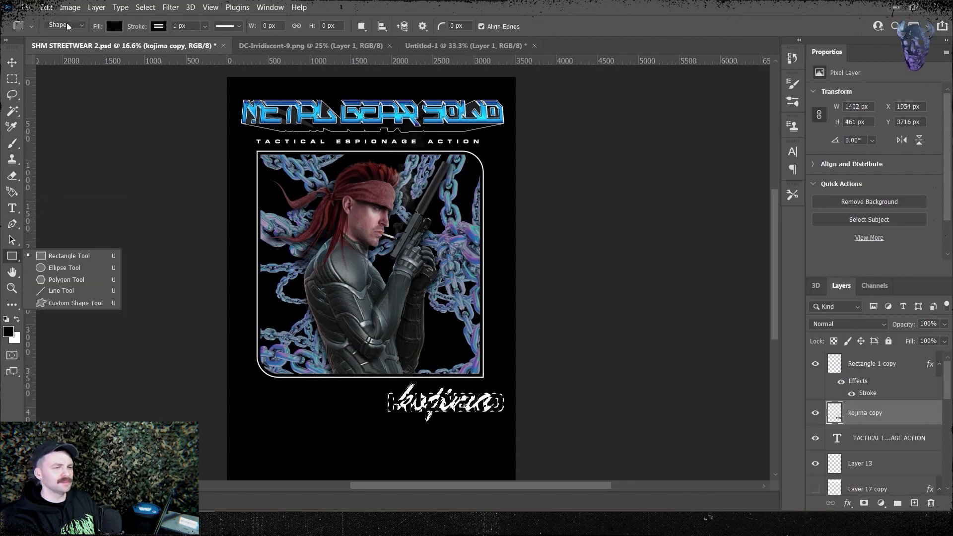
click(75, 256)
key(ctrl+plus)
key(ctrl+plus)
key(ctrl+plus)
click(96, 6)
mouse_move(113, 125)
click(277, 143)
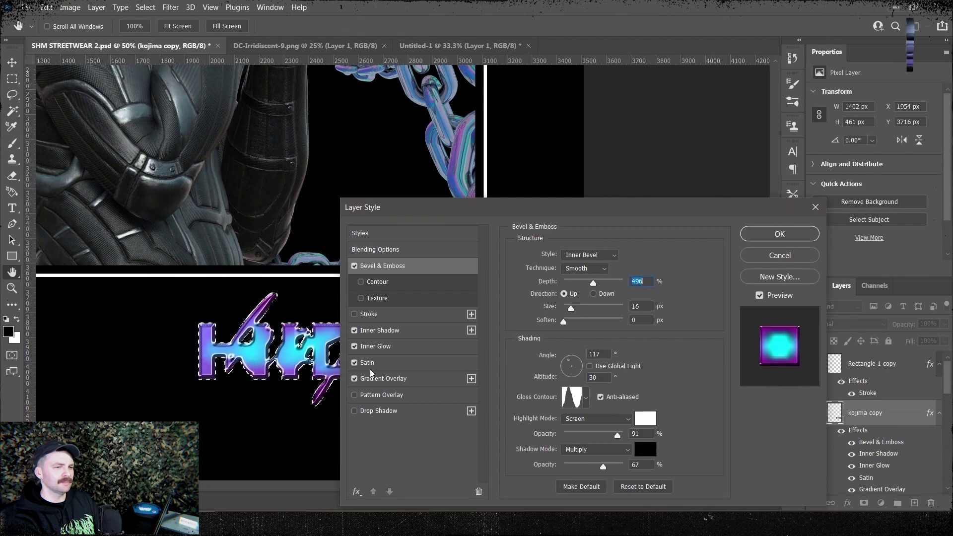
key(Escape)
key(w)
key(ctrl+d)
Step: Apply Bevel & Emboss with a cyan-toned Gradient Overlay to the merged kojima HIDEO lettering
click(96, 7)
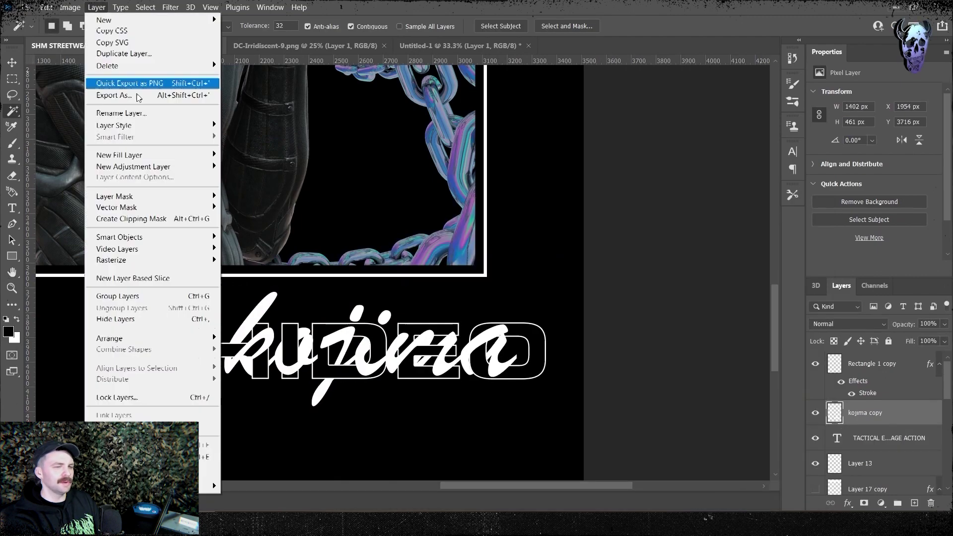
click(277, 144)
click(404, 383)
key(Return)
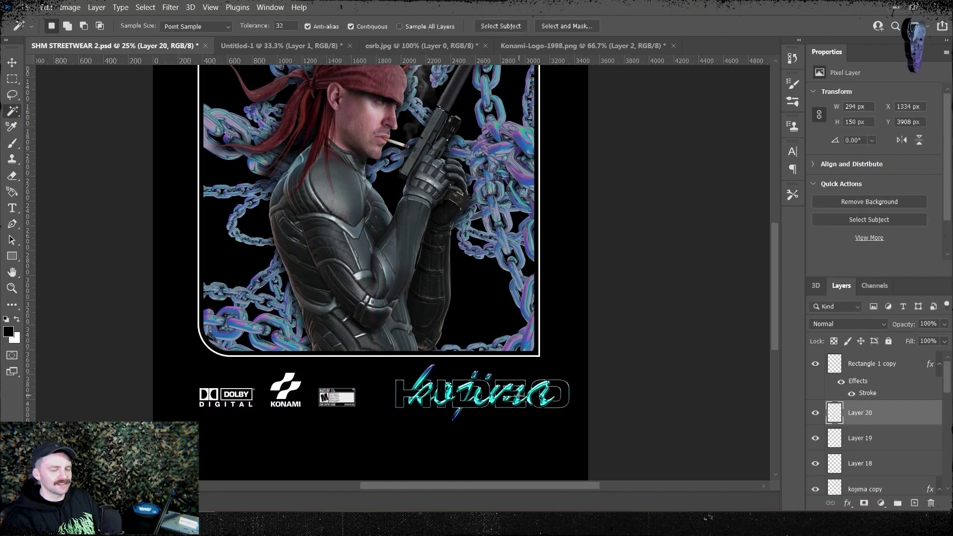
Step: Remove the ESRB rating logo, enlarge the Konami logo to 148.71%, and place it inside the frame's lower-right corner
key(ctrl+minus)
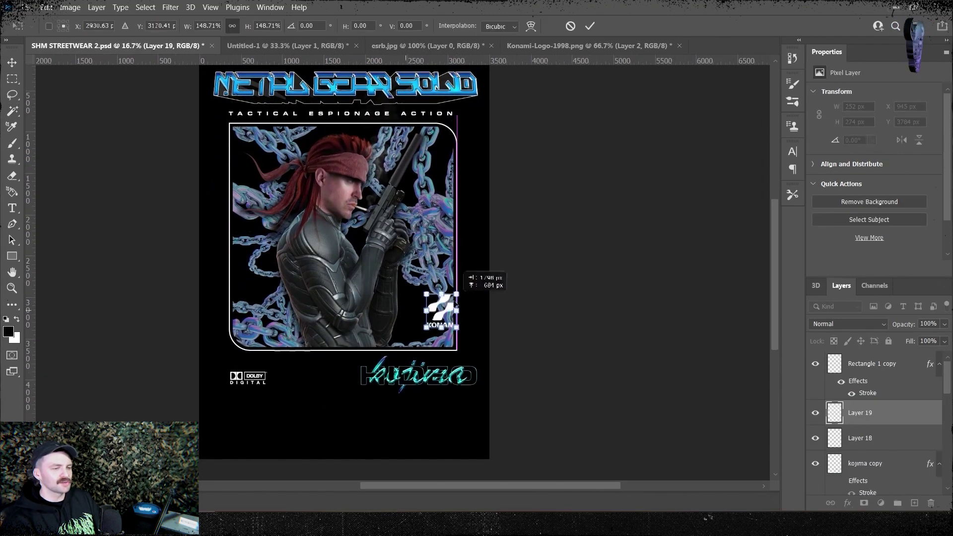
key(alt+bracketright)
key(alt+bracketright)
Step: Duplicate the Layer 13 smoke and move the original behind the figure, directly above the chains layer
key(ctrl+t)
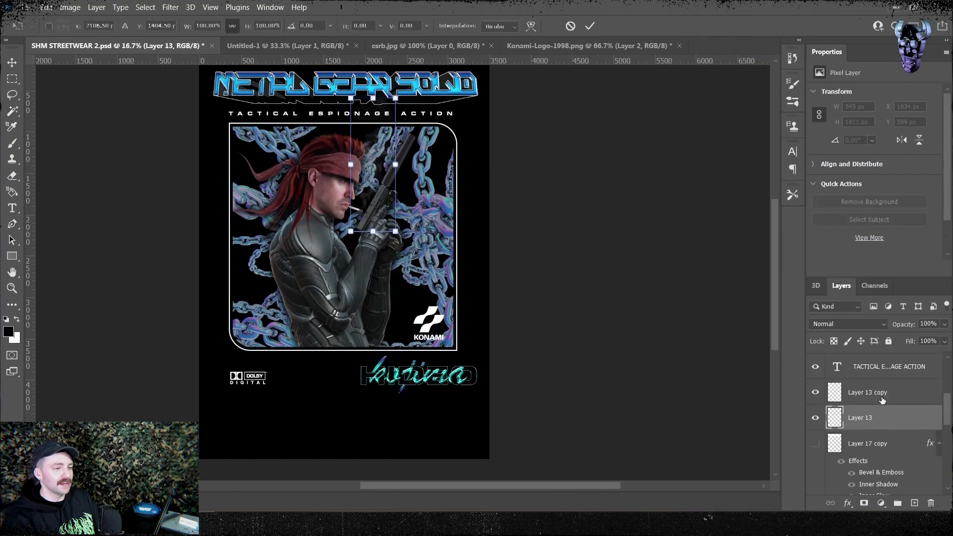
key(alt+bracketright)
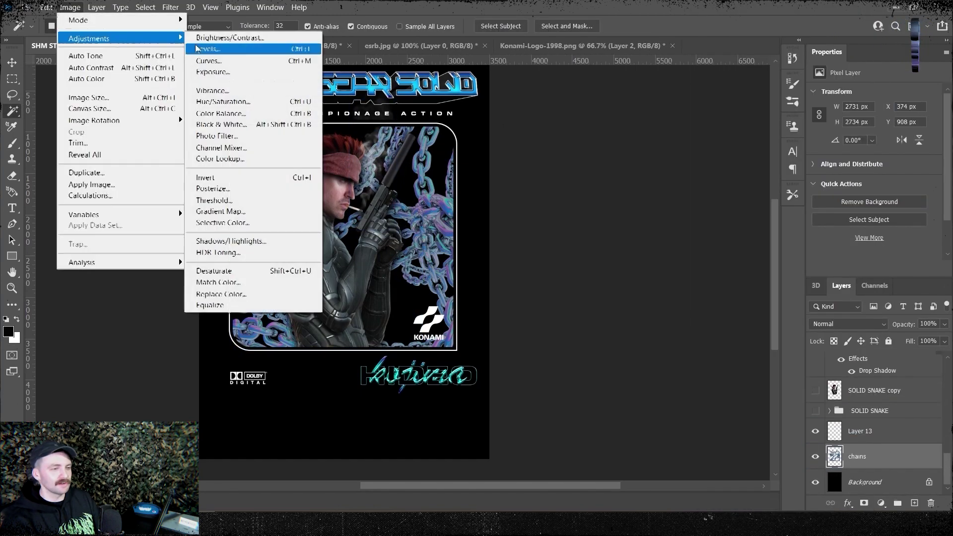
Step: Set the figure layer's Drop Shadow to 100% opacity, 8 px distance, 34% spread and 101 px size
double_click(877, 370)
double_click(738, 336)
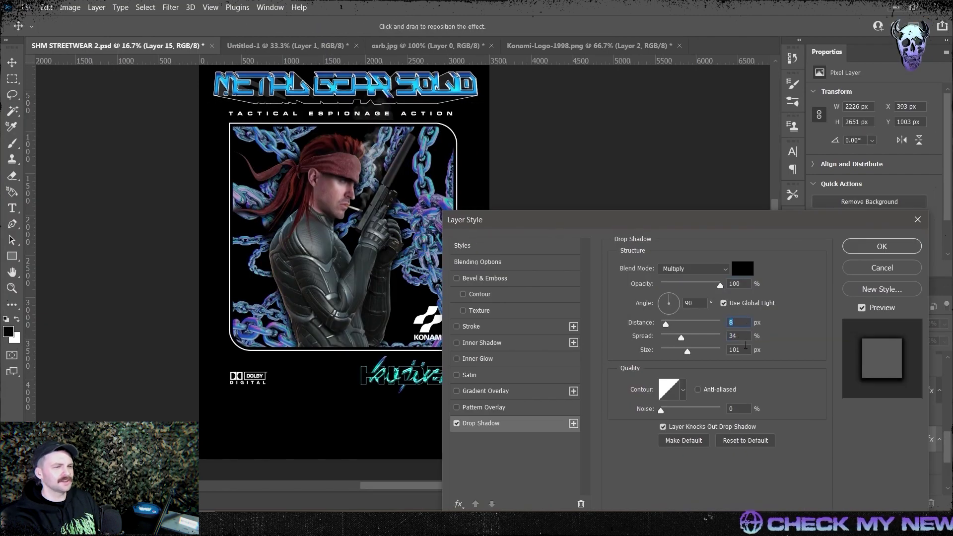
key(Return)
Step: Switch to the plain white kojima HIDEO lettering and align its right end with the frame's right edge
key(w)
drag(442, 135, 461, 149)
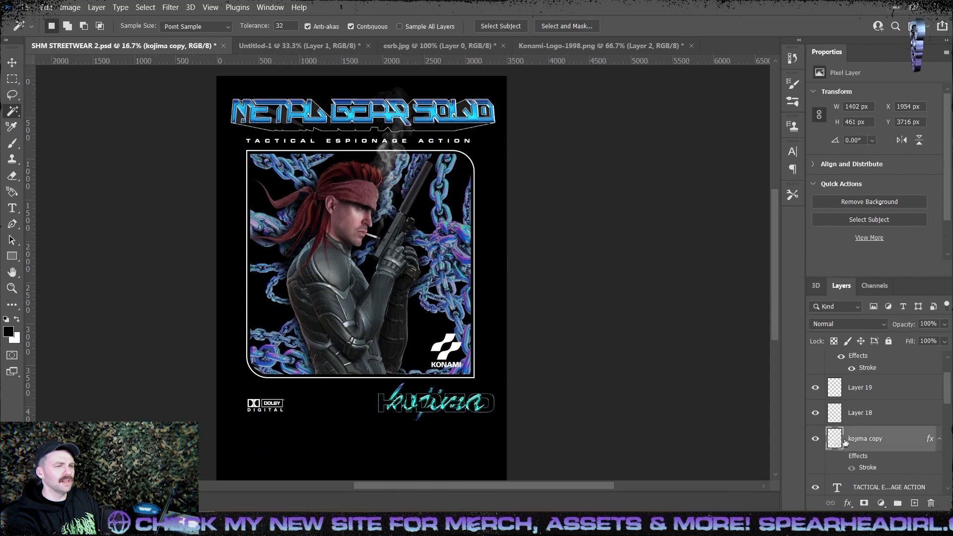
key(ctrl+t)
drag(493, 383, 474, 384)
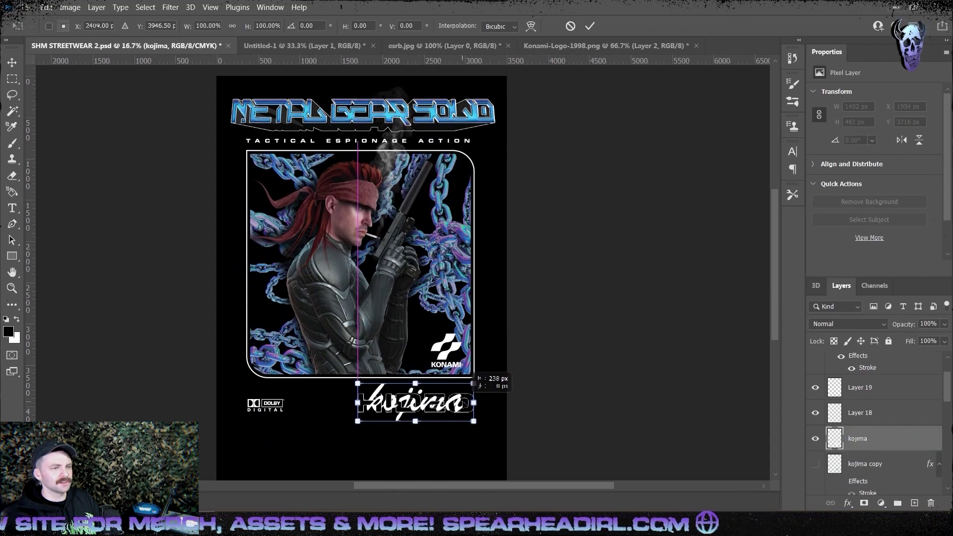
key(Return)
Step: Give the Konami logo a Multiply Drop Shadow with 89% opacity, 8 px distance, 34% spread and 144 px size
key(alt+bracketright)
key(alt+bracketright)
click(97, 7)
click(113, 125)
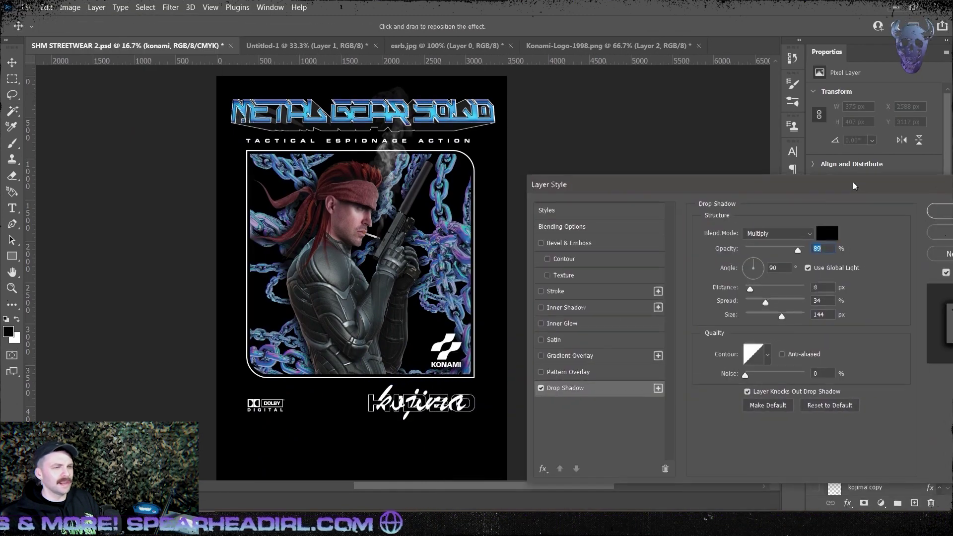
click(617, 298)
click(916, 209)
double_click(867, 416)
key(Escape)
Step: Enlarge the TACTICAL ESPIONAGE ACTION line to 14.62 pt so it spans the frame's width
scroll(877, 414, down, 3)
click(888, 446)
key(v)
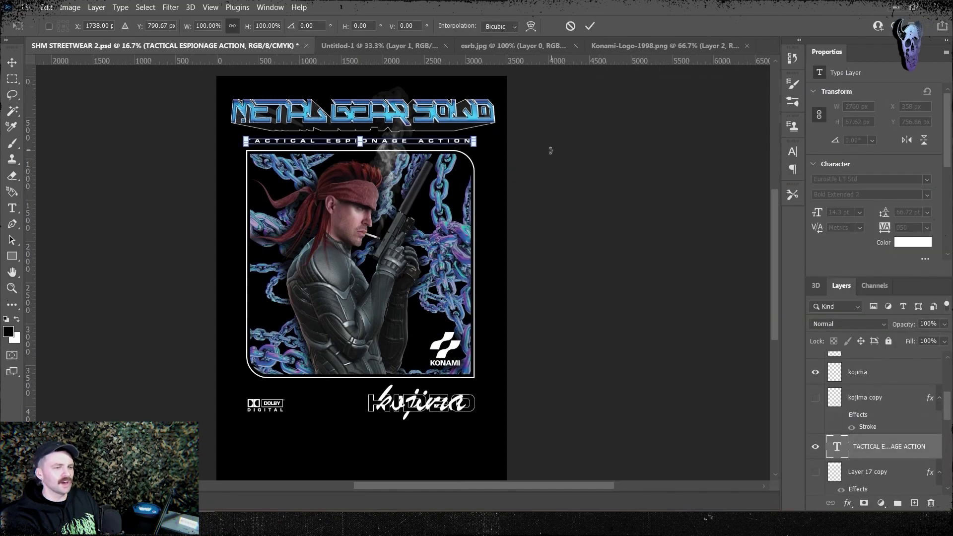
key(ctrl+semicolon)
scroll(548, 153, up, 5)
scroll(645, 219, down, 5)
key(ctrl+semicolon)
scroll(314, 268, down, 2)
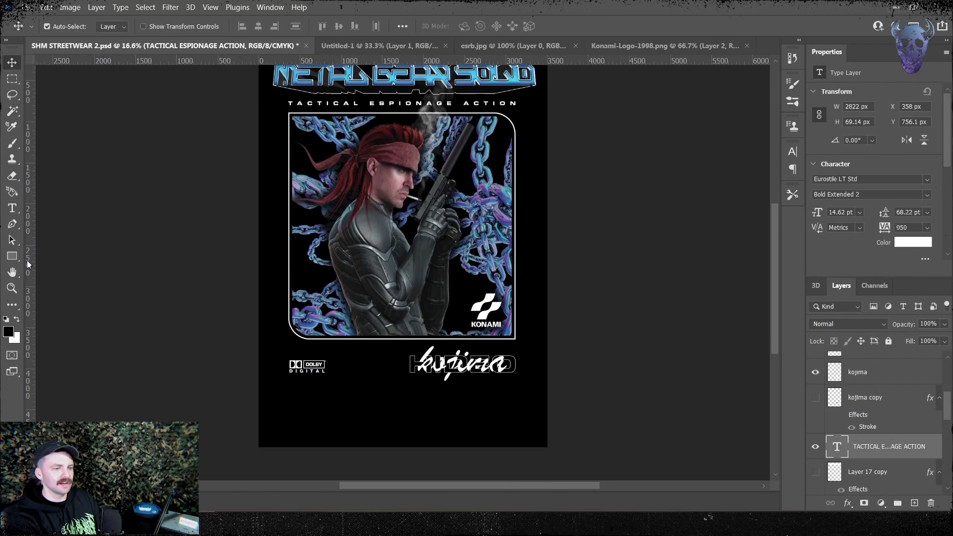
Step: Add the right-aligned credit KONAMI COMPUTER ENTERTAINMENT JAPAN, 1998 in Eurostile LT Std Bold, 15 pt with 15 pt leading
text(COMPUTER)
key(ctrl+a)
drag(883, 228, 885, 231)
click(897, 197)
click(834, 215)
key(Right)
text(ENTERTAINMEN)
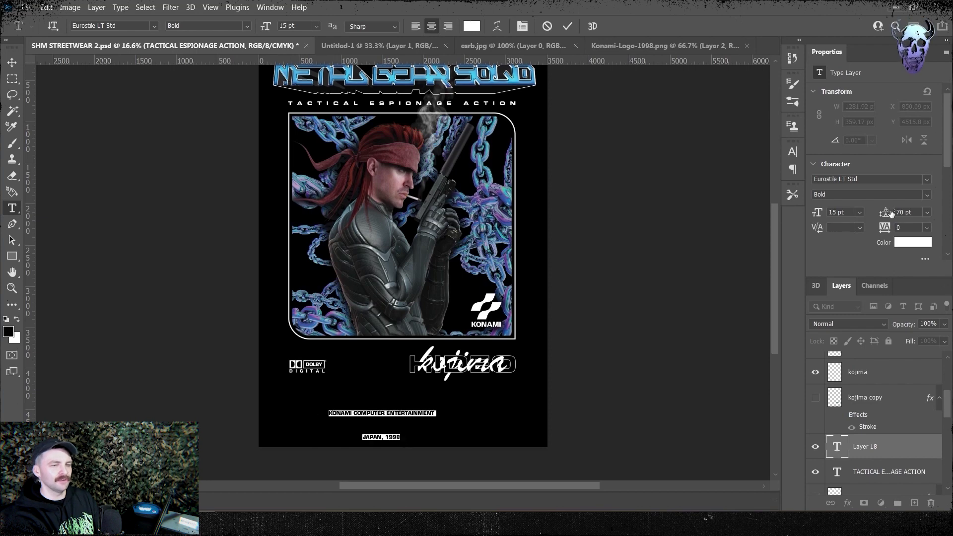
key(ctrl+Return)
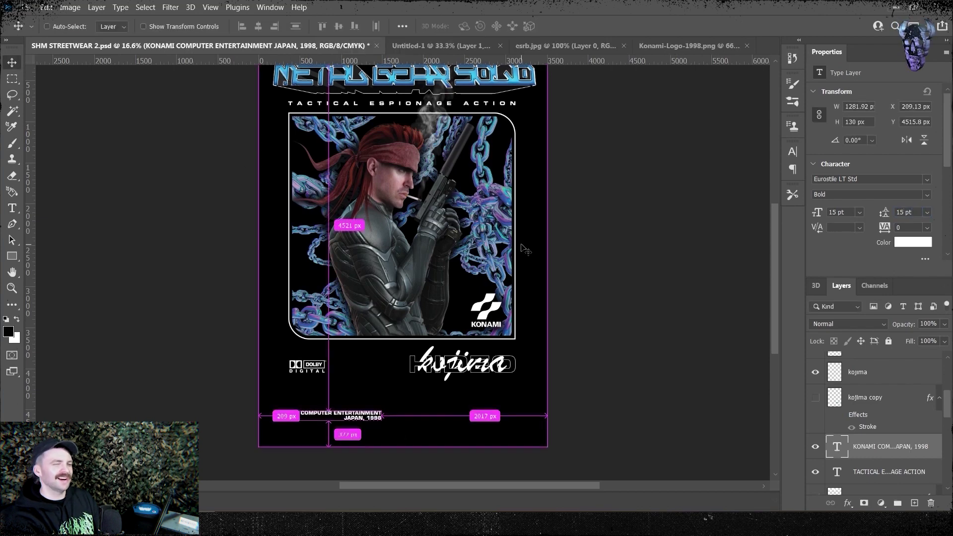
Step: Reduce the Konami credit to 13 pt beneath the HIDEO lettering and restyle it as Demi with an italic first line
key(ctrl+plus)
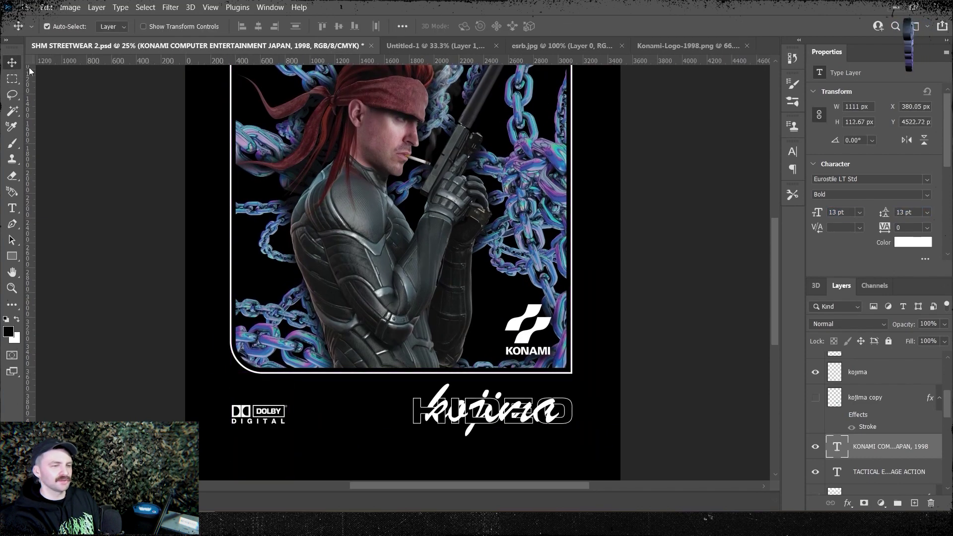
drag(663, 377, 630, 274)
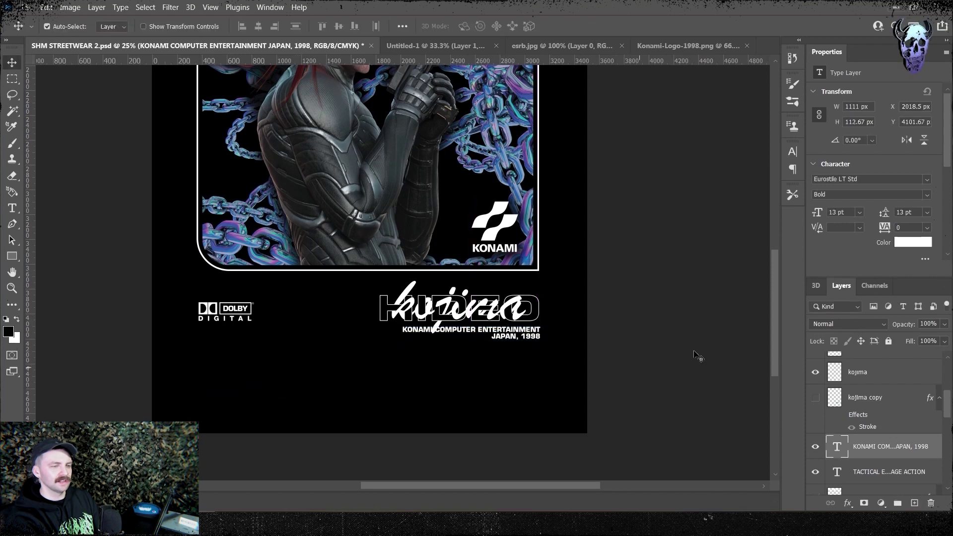
click(926, 195)
click(833, 246)
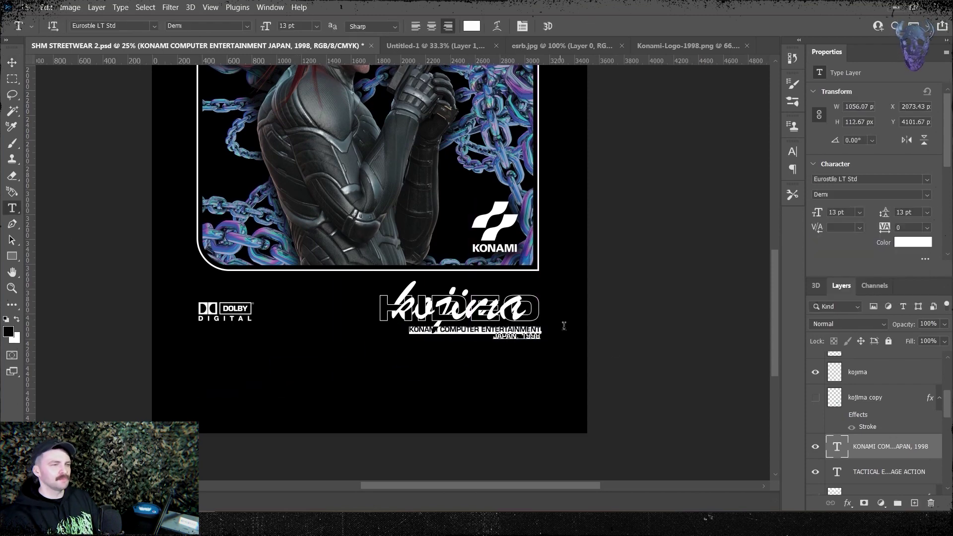
click(925, 195)
click(834, 259)
Step: Bring the Konami credit to the top of the layer stack and add a 13 px black outside Stroke
drag(877, 435, 877, 446)
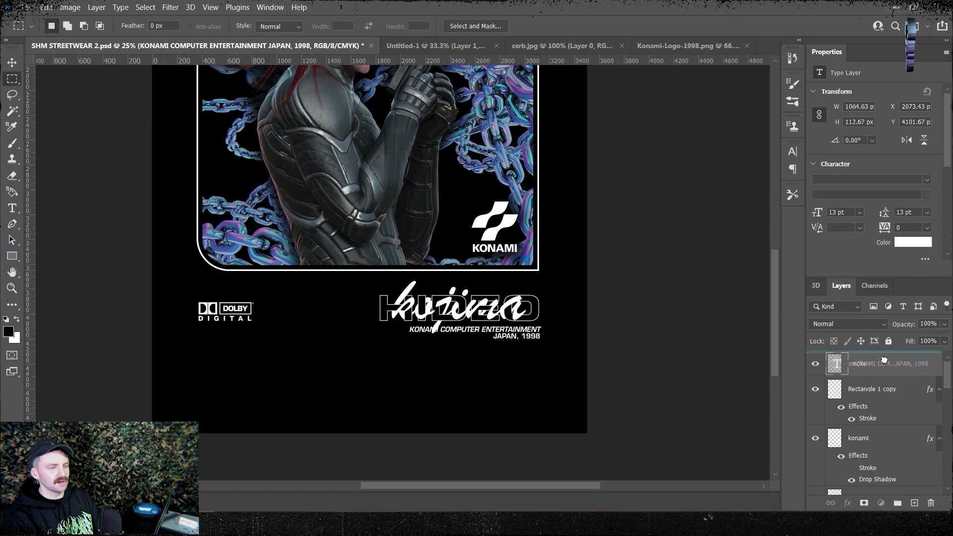
click(97, 7)
click(248, 145)
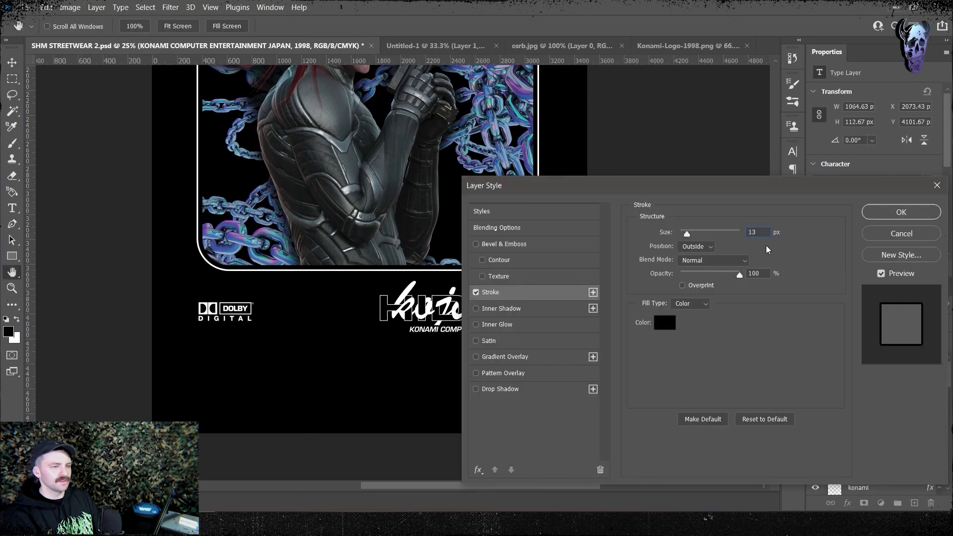
key(Return)
Step: Nudge the Konami credit up and slightly left so it sits tightly under the HIDEO outline
key(ctrl+t)
key(shift+Up)
key(shift+Up)
key(shift+Up)
key(shift+Left)
key(shift+Left)
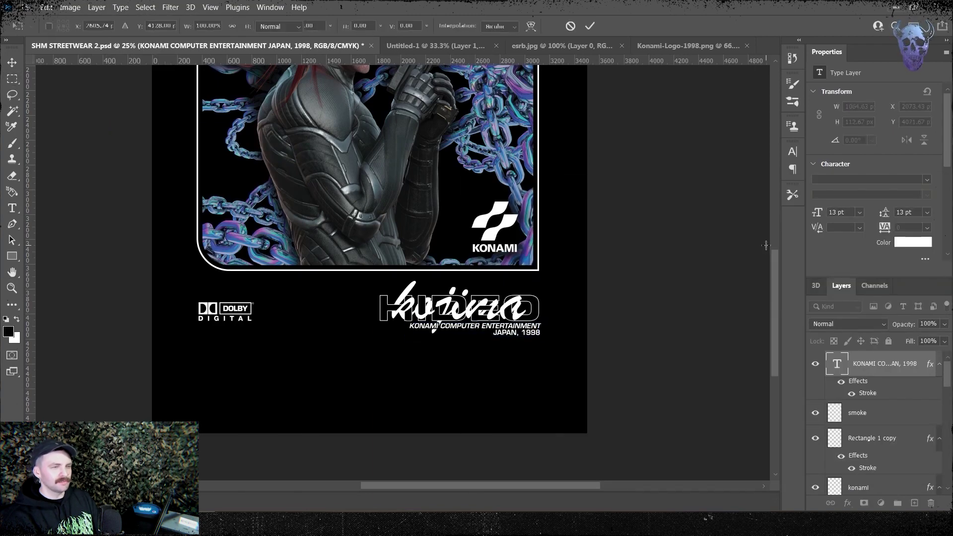
key(ctrl+plus)
key(ctrl+plus)
key(ctrl+plus)
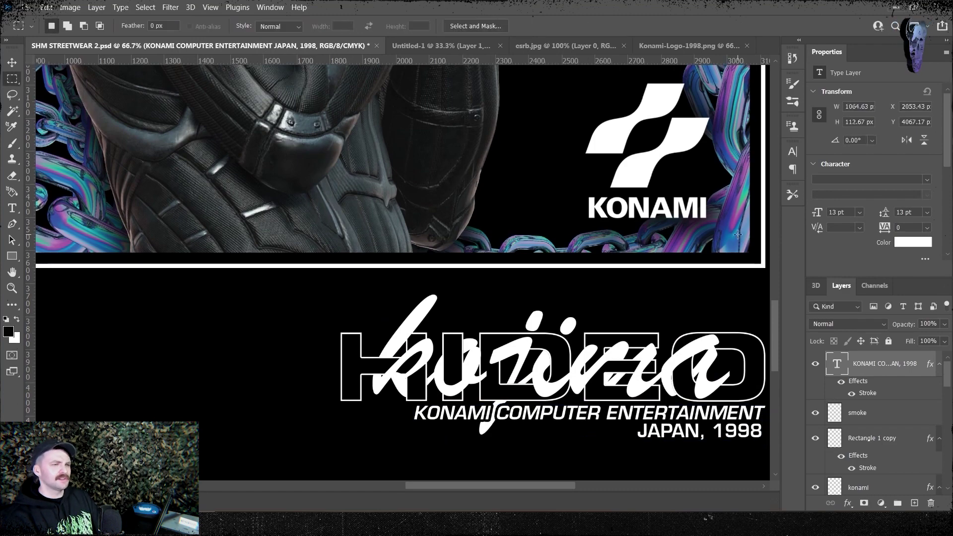
Step: Duplicate the Konami credit above the HIDEO lettering and change it to WRITTEN, DIRECTED AND PRODUCED BY in upright Demi
key(ctrl+0)
key(ctrl+plus)
key(ctrl+plus)
key(ctrl+plus)
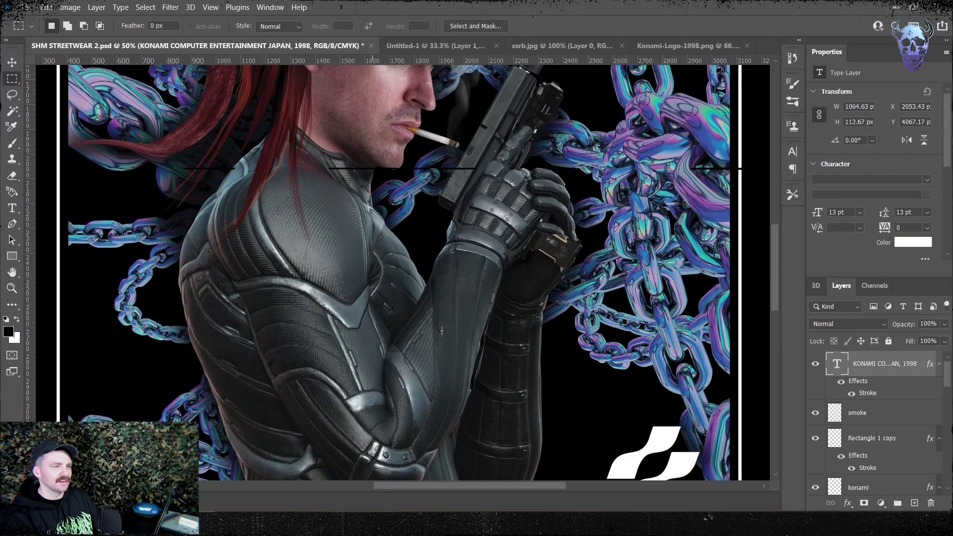
scroll(717, 363, down, 5)
key(ctrl+alt+t)
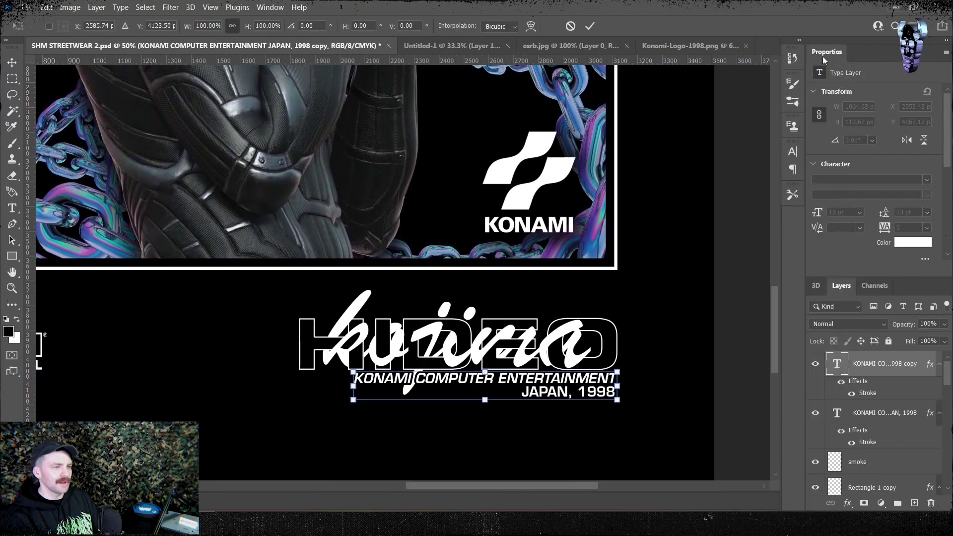
drag(544, 386, 543, 289)
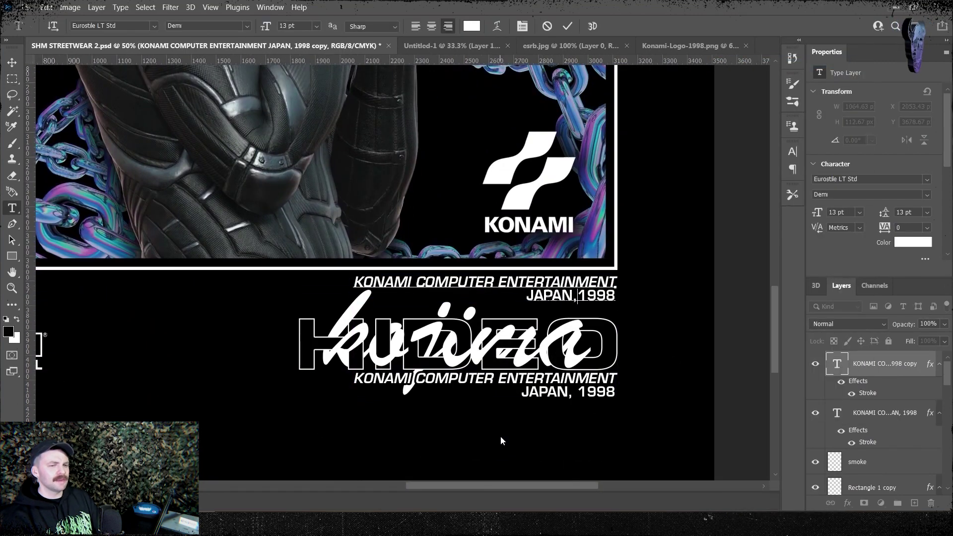
click(926, 194)
click(834, 308)
key(ctrl+t)
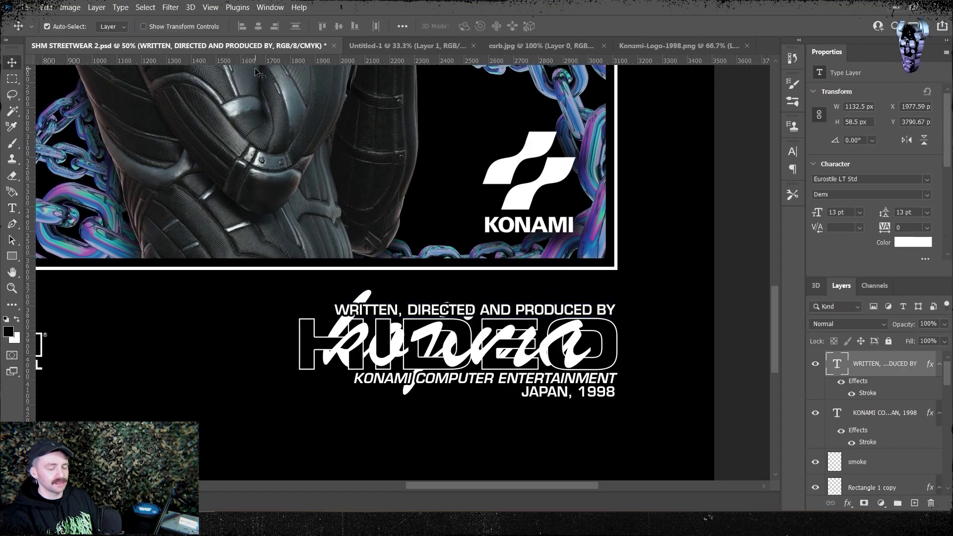
Step: Place the WRITTEN, DIRECTED AND PRODUCED BY line behind the white kojima script
scroll(873, 422, down, 3)
click(821, 370)
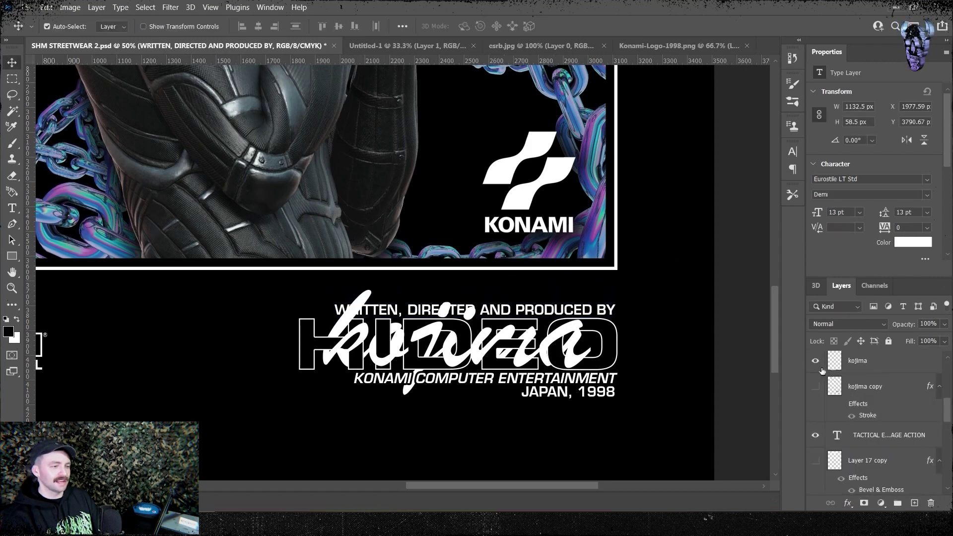
click(862, 390)
key(ctrl+minus)
key(ctrl+minus)
key(ctrl+minus)
key(ctrl+minus)
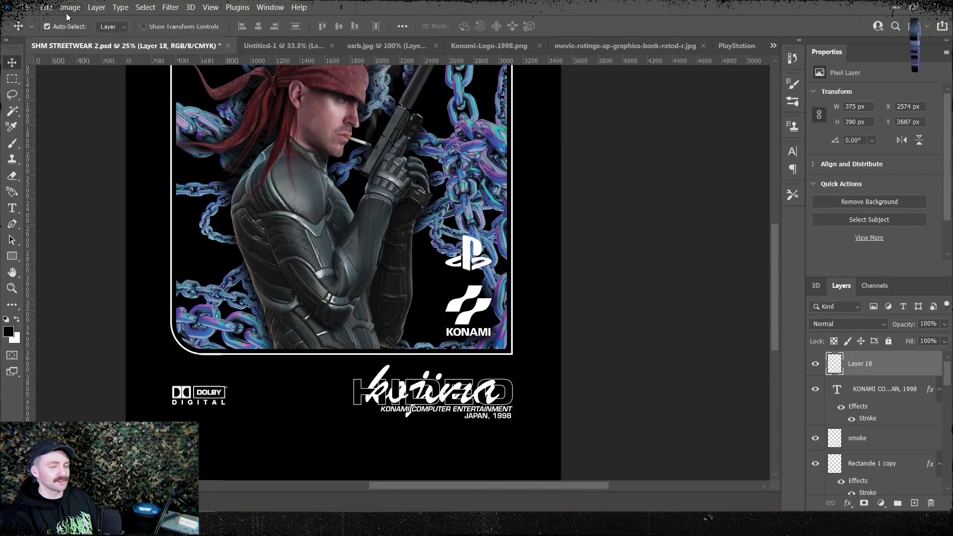
Step: Add a Gradient Map adjustment above the grayscale SNAKE layer and recolor its black stop dark blue
key(ctrl+minus)
key(ctrl+plus)
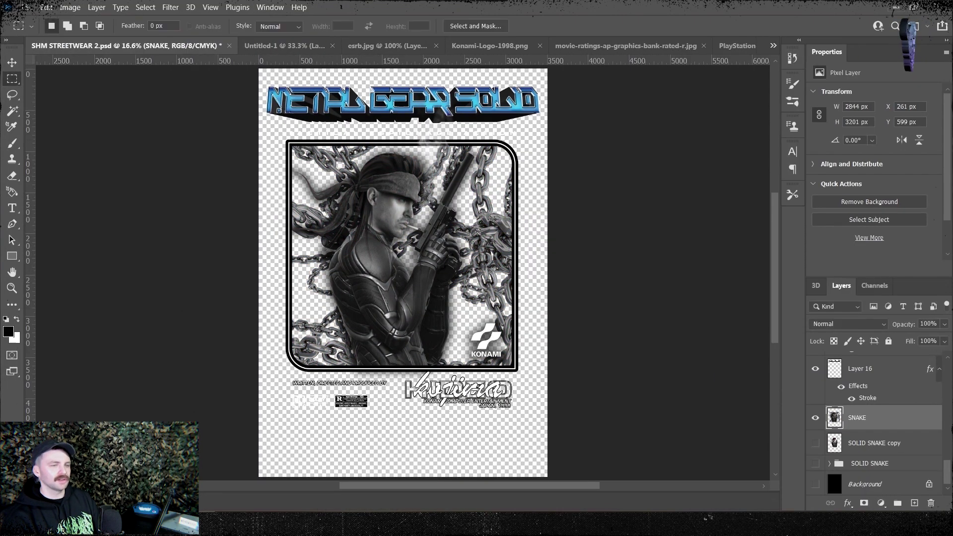
click(870, 97)
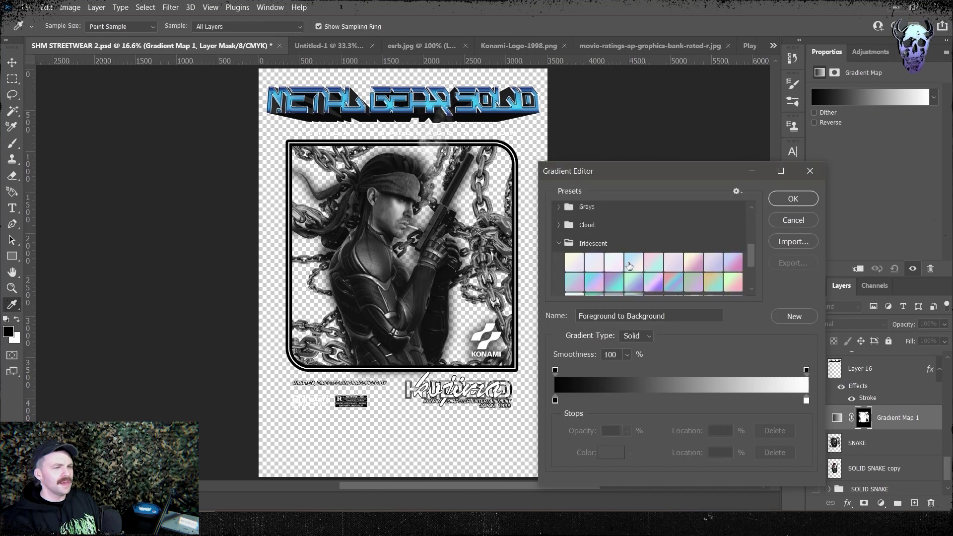
scroll(595, 238, up, 6)
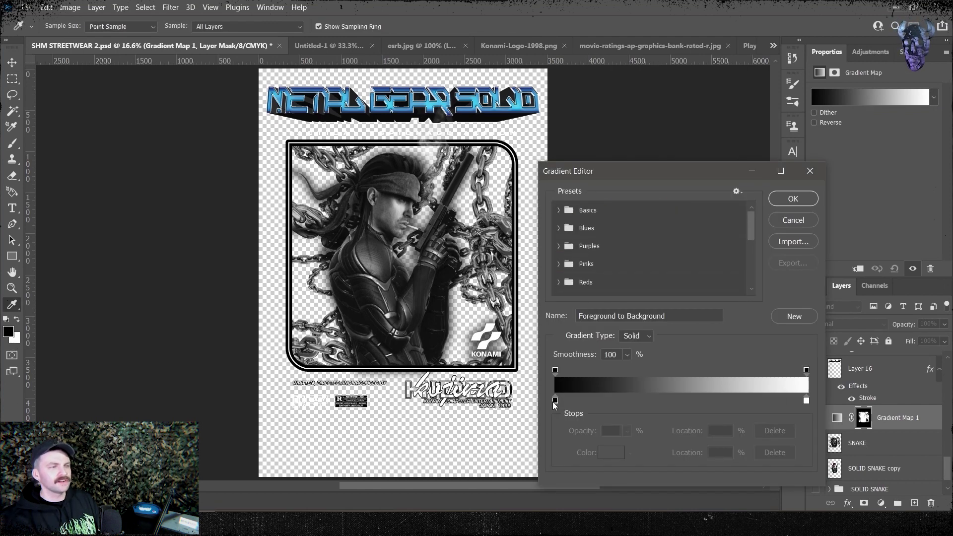
double_click(555, 400)
click(613, 215)
click(723, 156)
Step: Add light blue, green, yellow (#f0e800) and red stops to the gradient for a thermal-vision spectrum
double_click(619, 400)
click(549, 198)
drag(623, 235, 614, 259)
key(Return)
double_click(655, 400)
key(Return)
double_click(703, 400)
text(f0e800)
key(Return)
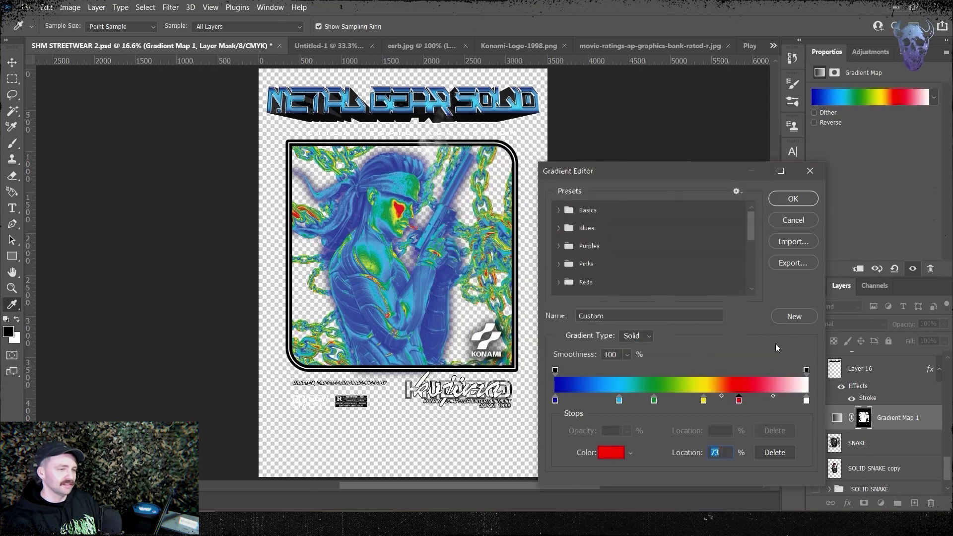
Step: Add a magenta stop before the white end and shift the color stops toward the dark end, with green at 26%
double_click(765, 399)
drag(613, 317, 628, 190)
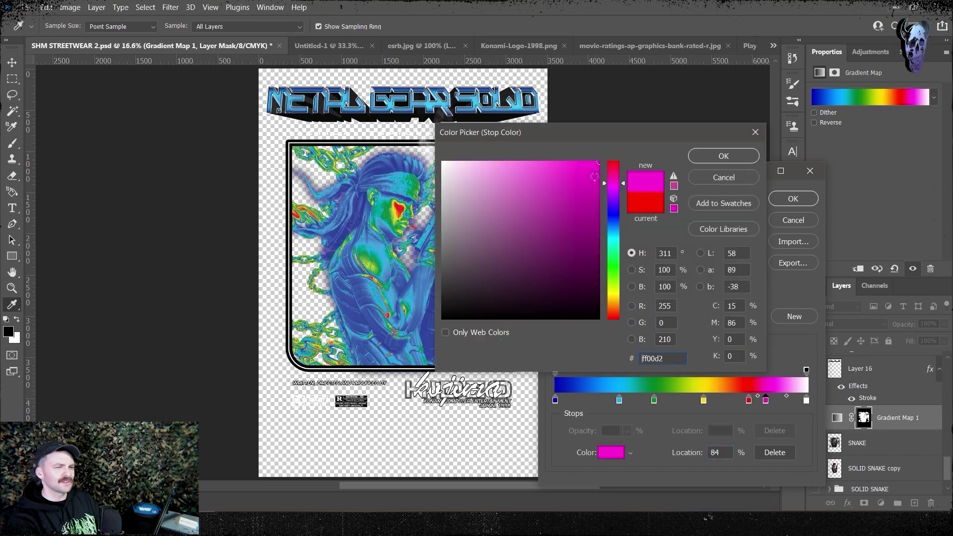
key(Return)
drag(766, 400, 770, 402)
drag(705, 401, 691, 401)
drag(618, 401, 594, 404)
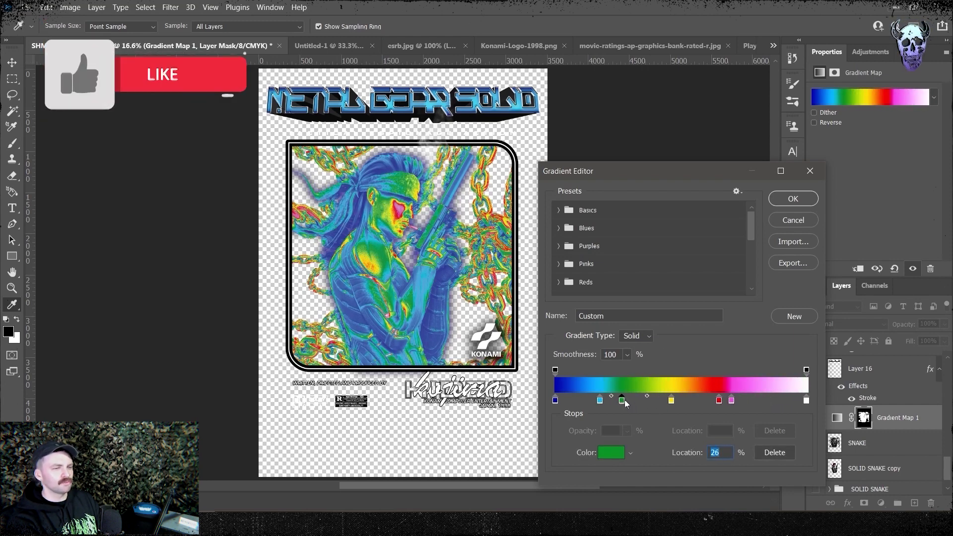
key(Return)
Step: Adjust the tones of the SNAKE layer with Brightness/Contrast
click(857, 442)
key(ctrl+alt+b)
drag(626, 233, 609, 236)
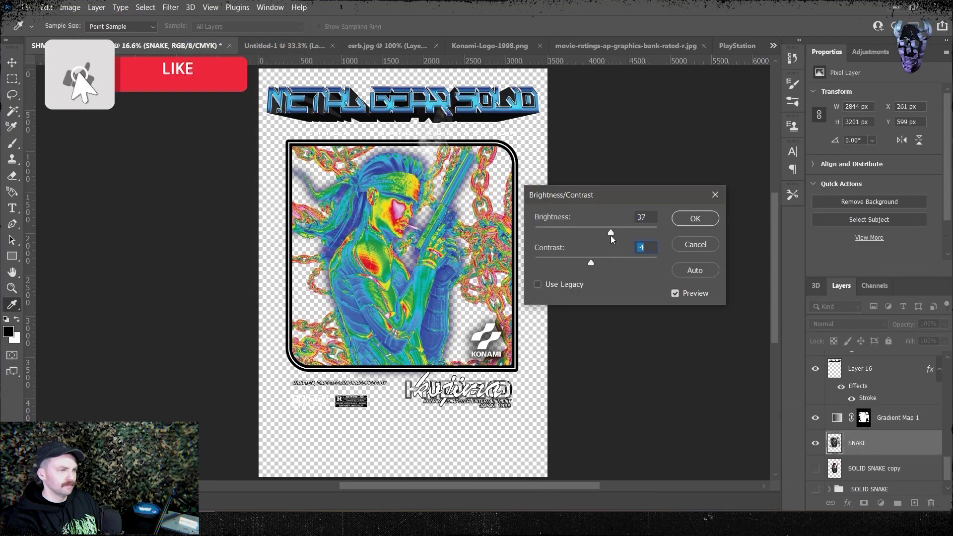
key(Return)
Step: Show the black Background layer and clip the Gradient Map to the SNAKE layer
click(815, 482)
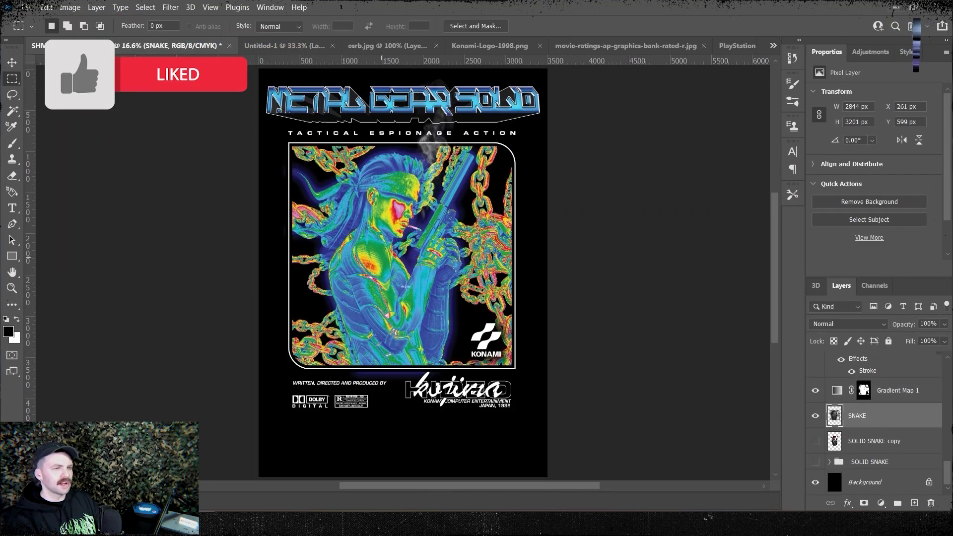
right_click(893, 390)
click(864, 390)
right_click(891, 390)
key(Escape)
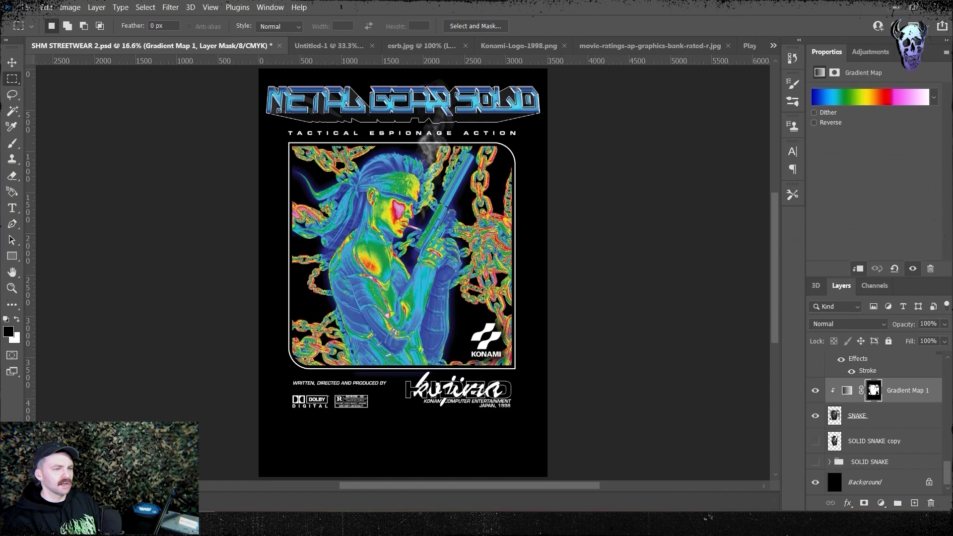
Step: Adjust the SNAKE layer's Levels to a black input of 14 and a midtone of 1.33
click(873, 417)
key(ctrl+l)
drag(635, 274, 644, 274)
drag(719, 273, 700, 282)
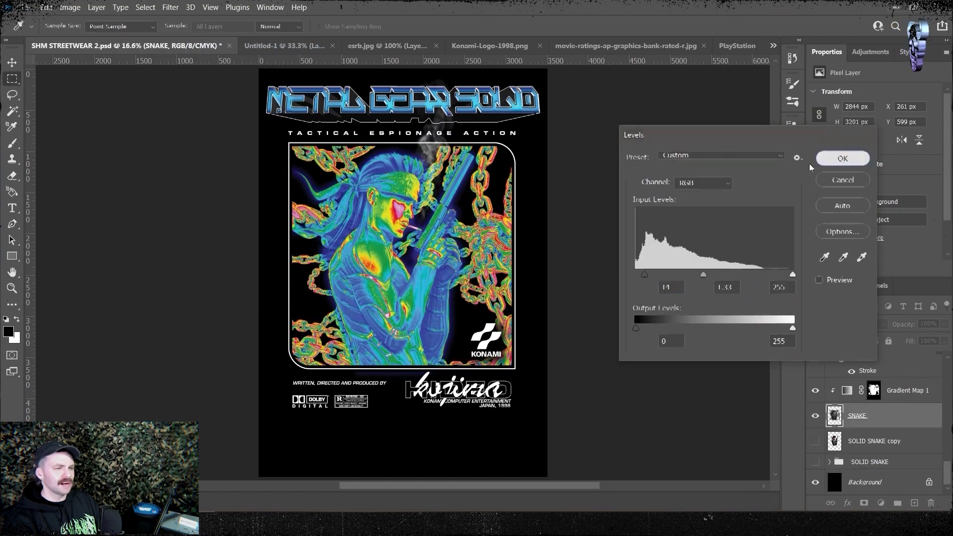
click(842, 159)
Step: Merge the METAL GEAR SOLID title's lettering and extrusion layers, including their strokes, into a single layer
key(ctrl+plus)
key(ctrl+plus)
scroll(873, 422, up, 5)
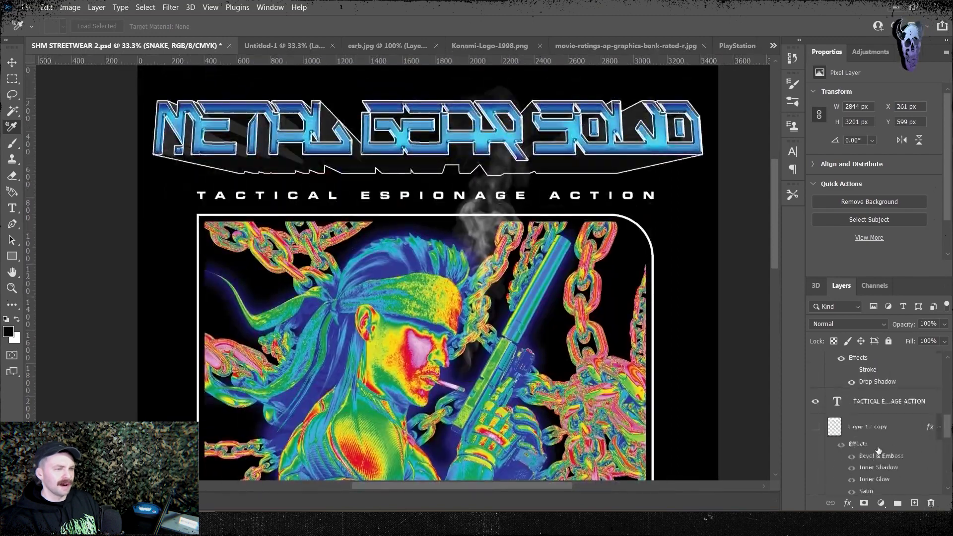
scroll(852, 414, down, 3)
click(833, 394)
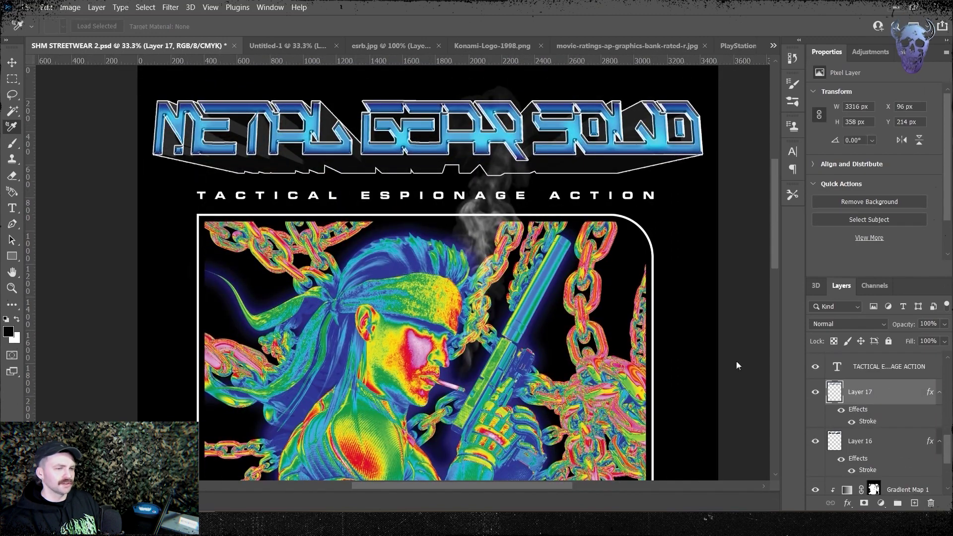
scroll(915, 418, up, 1)
click(875, 421)
click(839, 365)
Step: Hide the figure layers and the Background, then delete the title and frame artwork's black areas using Color Range at fuzziness 14
scroll(882, 454, down, 5)
drag(814, 482, 814, 390)
click(145, 7)
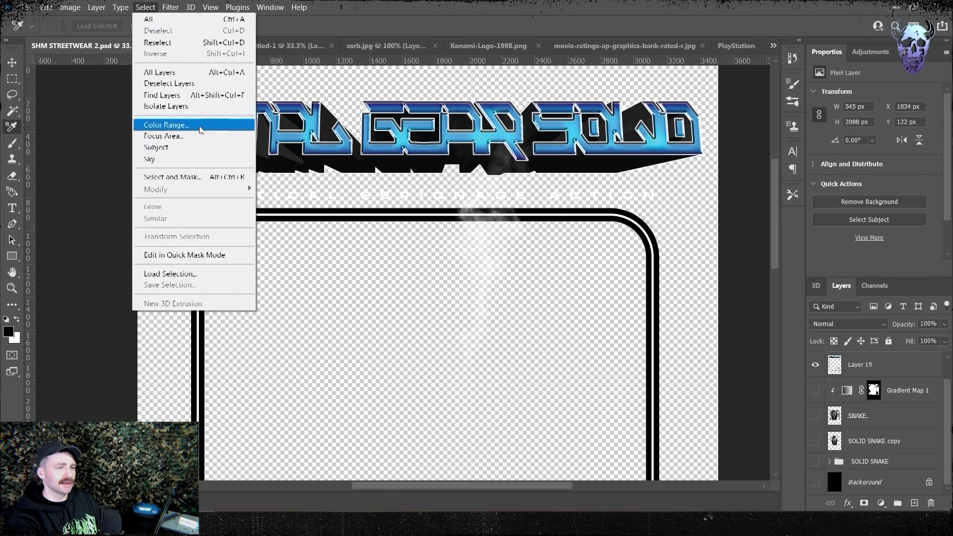
click(154, 123)
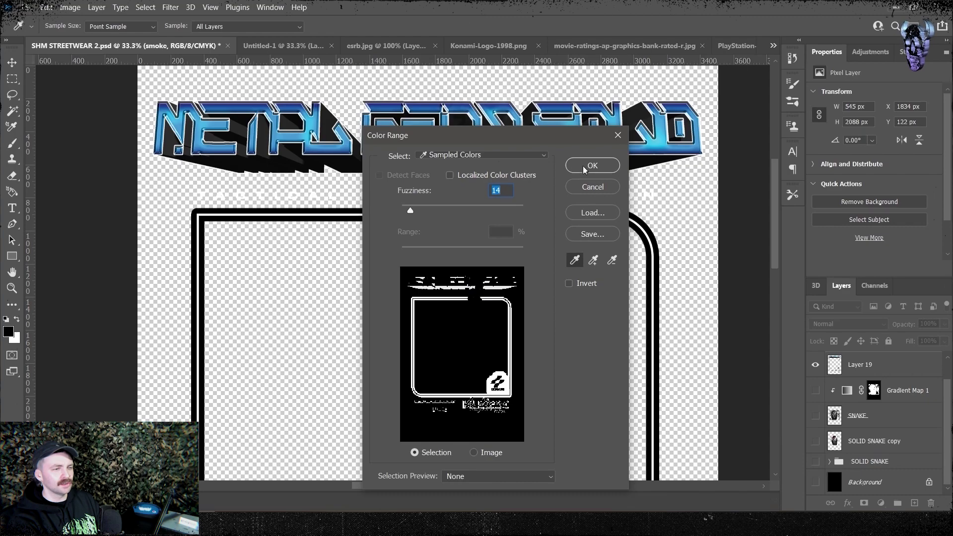
click(592, 165)
key(Delete)
Step: Show the black Background, the SNAKE layer and its Gradient Map again
click(814, 482)
key(ctrl+minus)
key(ctrl+minus)
key(ctrl+minus)
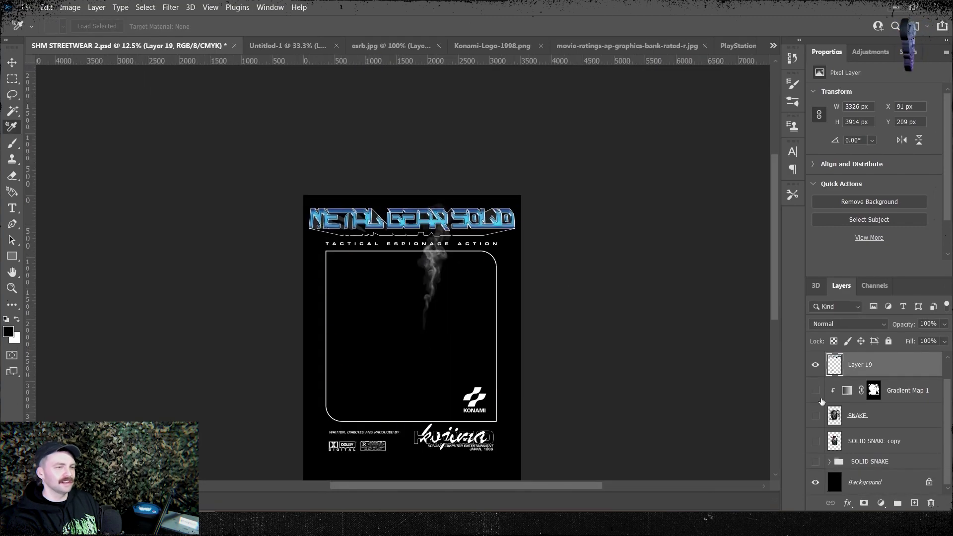
drag(815, 389, 814, 415)
key(ctrl+plus)
key(Return)
Step: Close the other open documents, including Untitled-1 and the ESRB, Konami, movie rating and PlayStation logo files, keeping only the poster
click(336, 45)
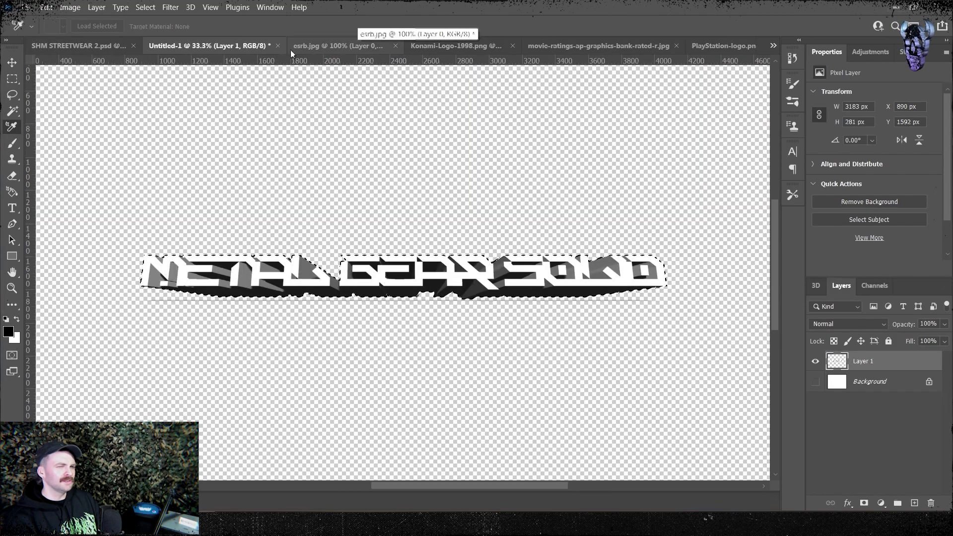
click(373, 45)
click(408, 45)
click(466, 45)
key(ctrl+w)
key(ctrl+w)
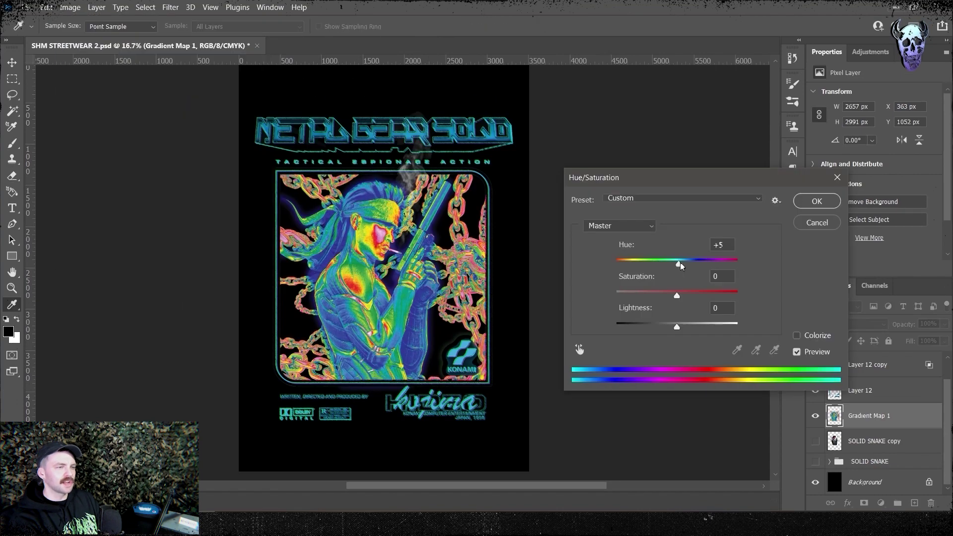
Step: Shift the artwork's hue towards green and purple with Hue/Saturation and apply uniform Add Noise at 12.5%
drag(680, 266, 707, 266)
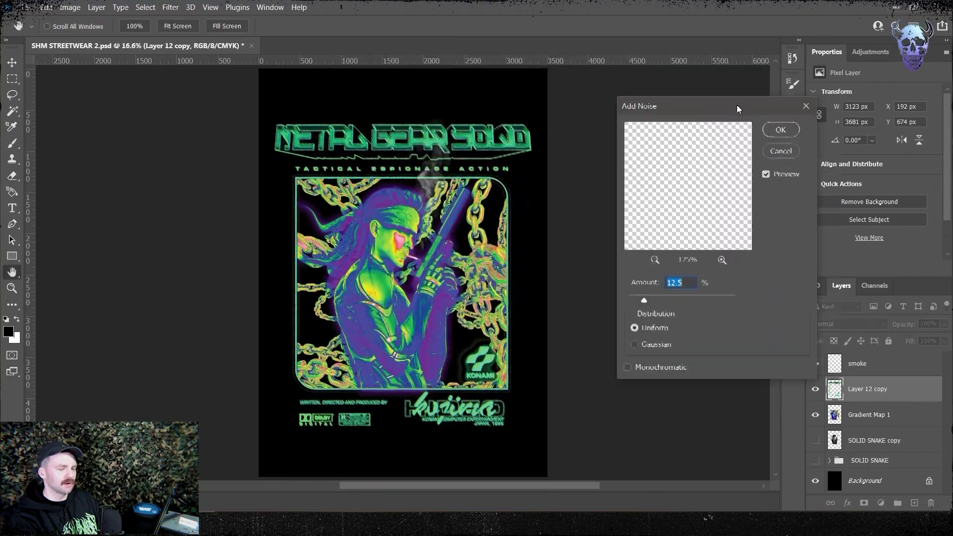
drag(736, 109, 713, 108)
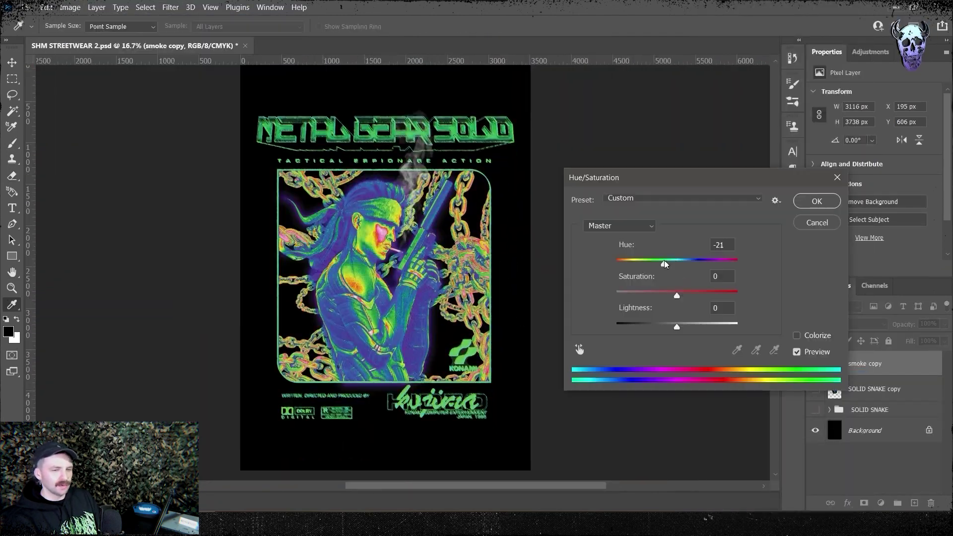
mouse_move(658, 259)
mouse_down()
mouse_move(622, 261)
mouse_move(666, 249)
mouse_up()
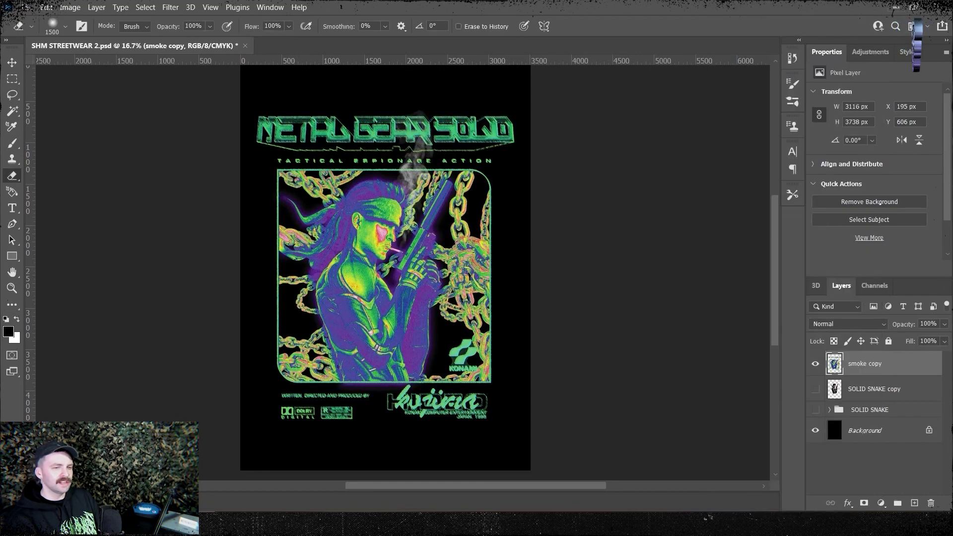
Step: Duplicate the smoke copy layer and offset the duplicate about 6 px right and 12 px down
key(ctrl+j)
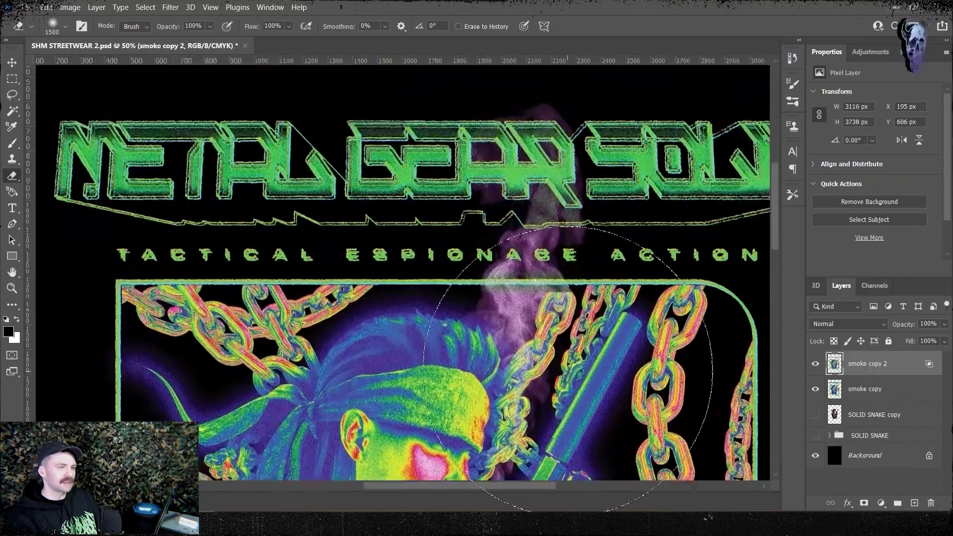
key(ctrl+t)
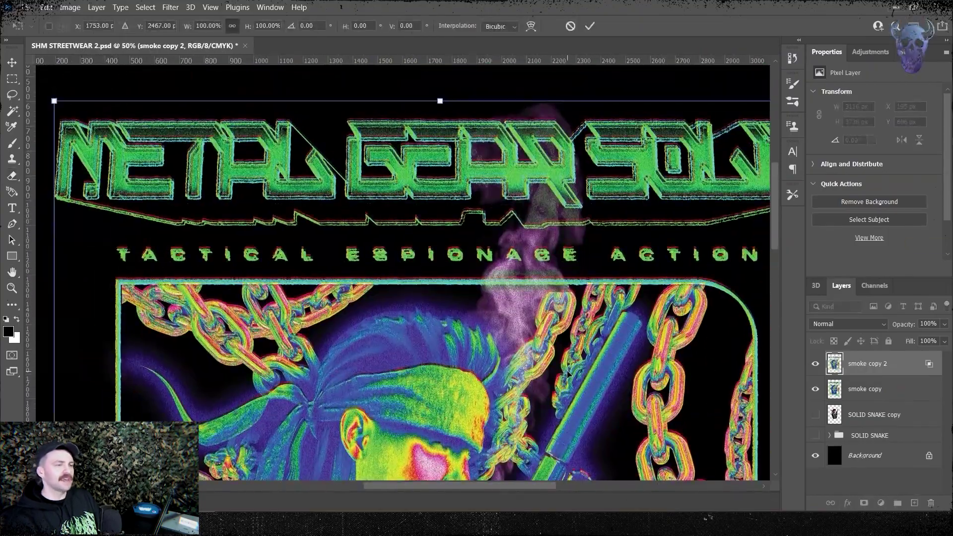
scroll(475, 131, down, 10)
drag(475, 131, 498, 141)
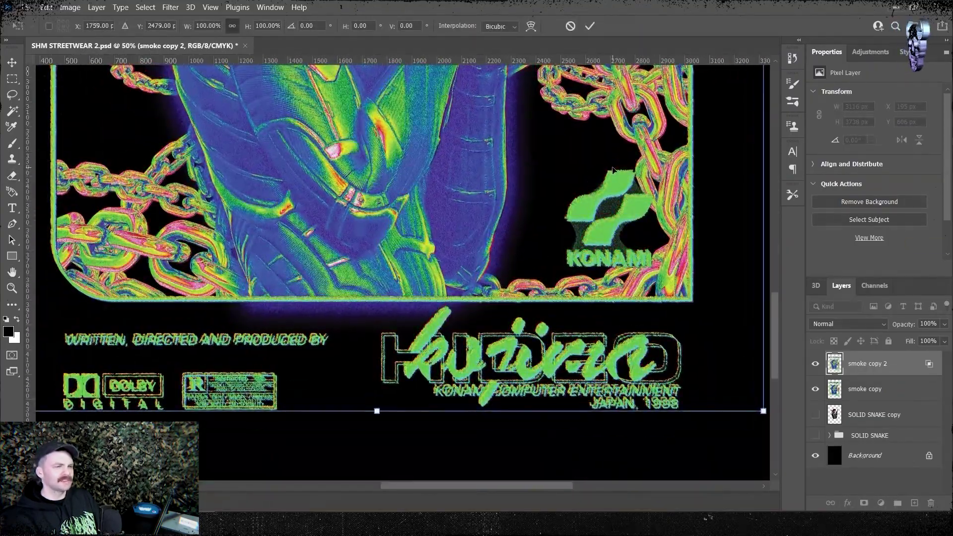
key(Return)
Step: Flatten the poster into a single Background layer and adjust its Brightness/Contrast
scroll(476, 223, up, 15)
right_click(869, 363)
click(873, 476)
click(70, 6)
mouse_move(99, 31)
click(223, 30)
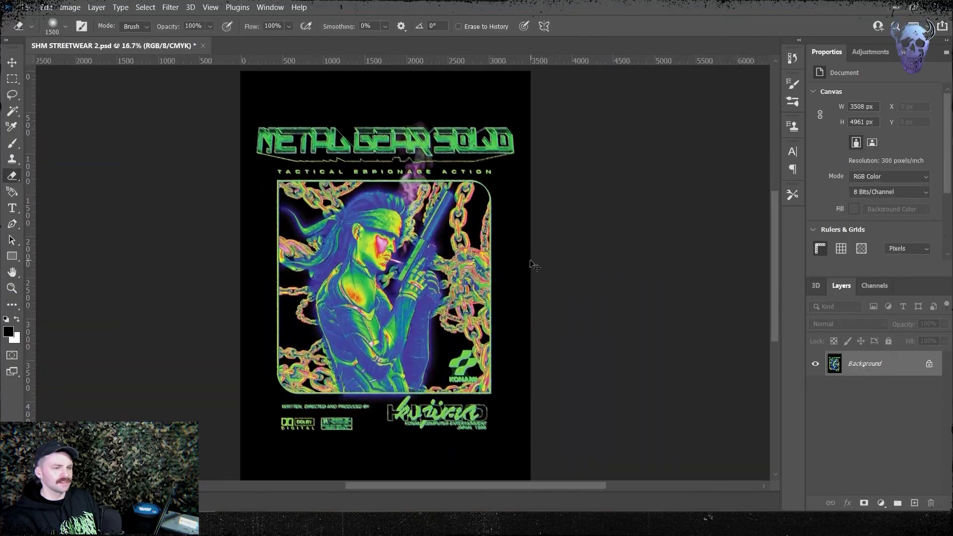
Step: Apply the Displace filter to the poster with horizontal and vertical scales of 10, Stretch To Fit and Repeat Edge Pixels
scroll(533, 265, up, 1)
click(170, 7)
mouse_move(192, 185)
click(337, 185)
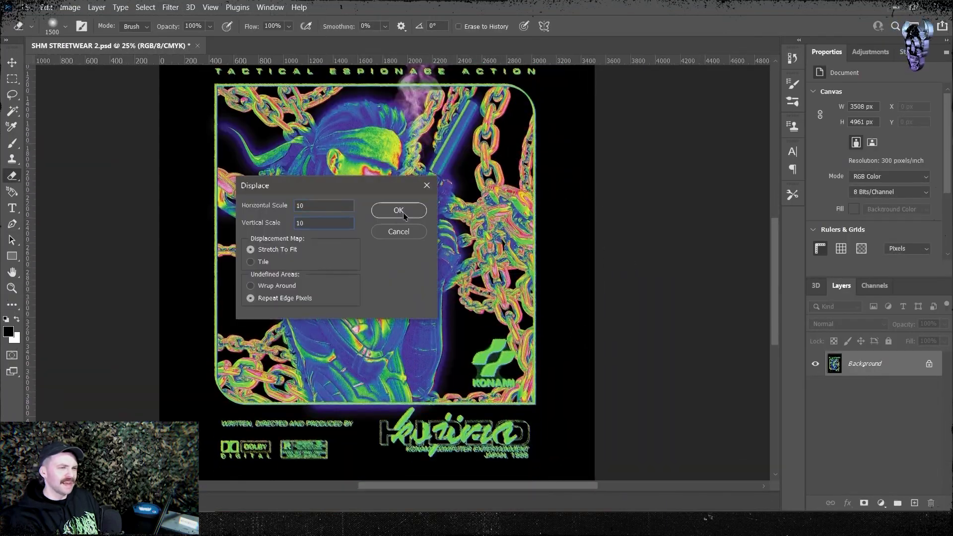
click(398, 211)
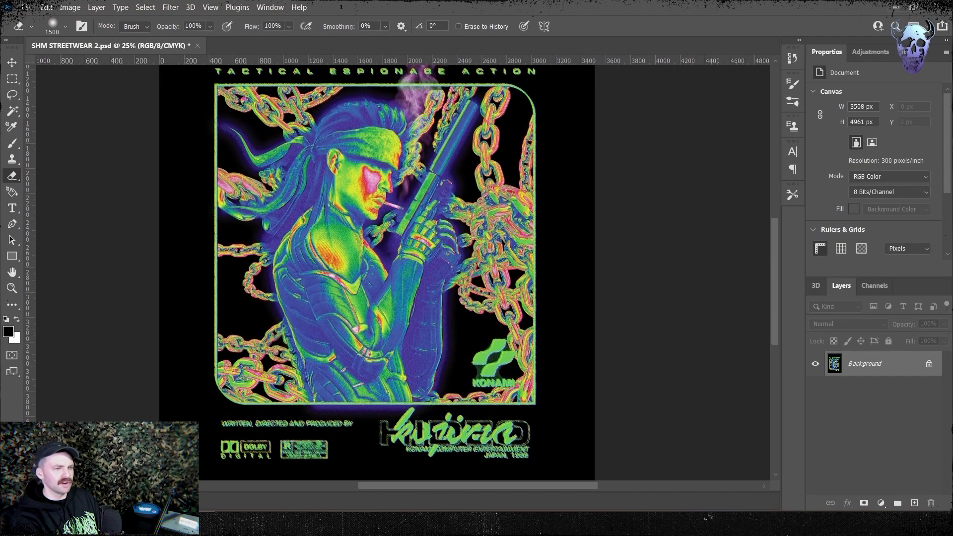
Step: Reshape the RGB curve of the flattened poster with a Curves adjustment
click(70, 7)
click(85, 37)
click(213, 59)
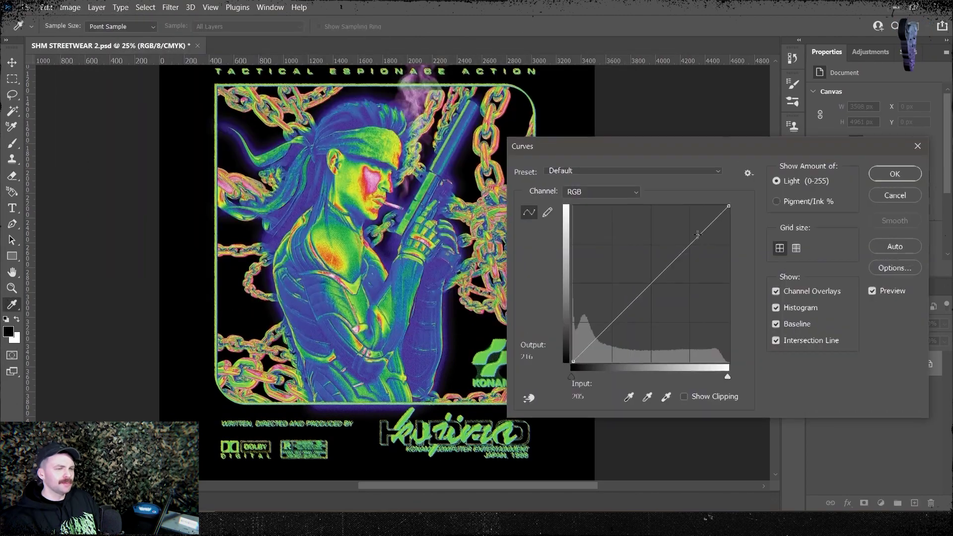
drag(611, 322, 595, 298)
drag(710, 268, 676, 283)
key(Return)
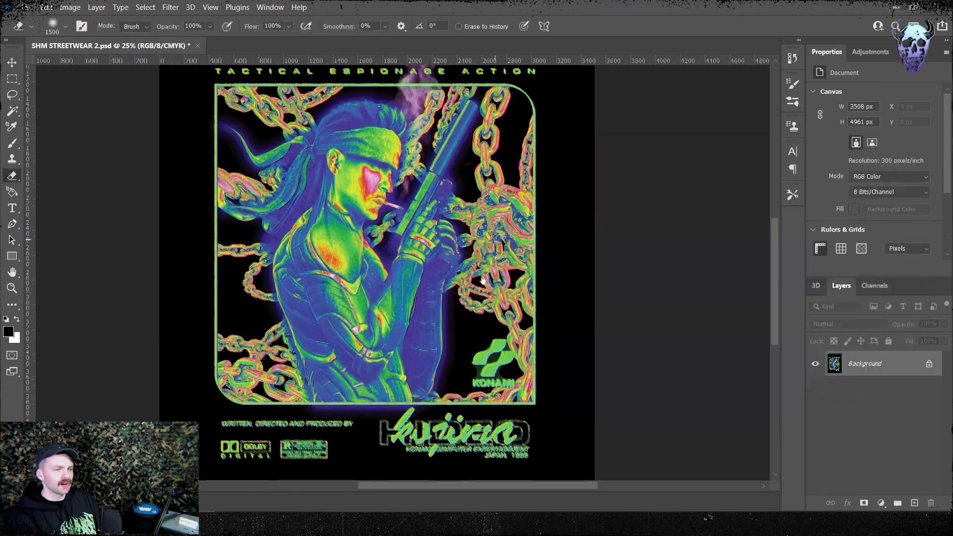
Step: Adjust the flattened poster's colours and fill a new layer above it with solid blue
scroll(397, 273, up, 2)
click(69, 7)
mouse_move(84, 36)
click(223, 159)
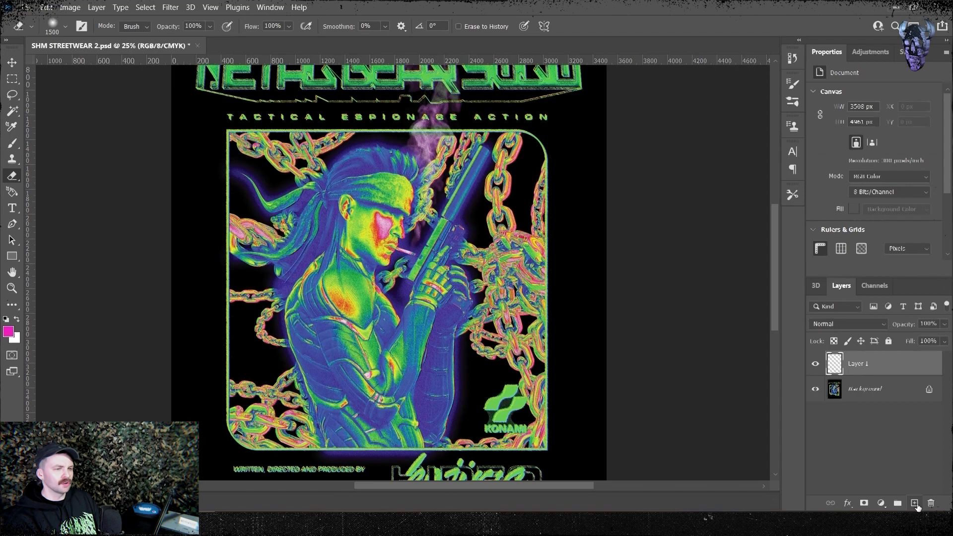
key(shift+F5)
click(605, 134)
click(615, 226)
key(Return)
Step: Set the blue fill layer's blend mode to Screen
click(847, 324)
scroll(397, 273, up, 2)
key(ctrl+minus)
click(848, 323)
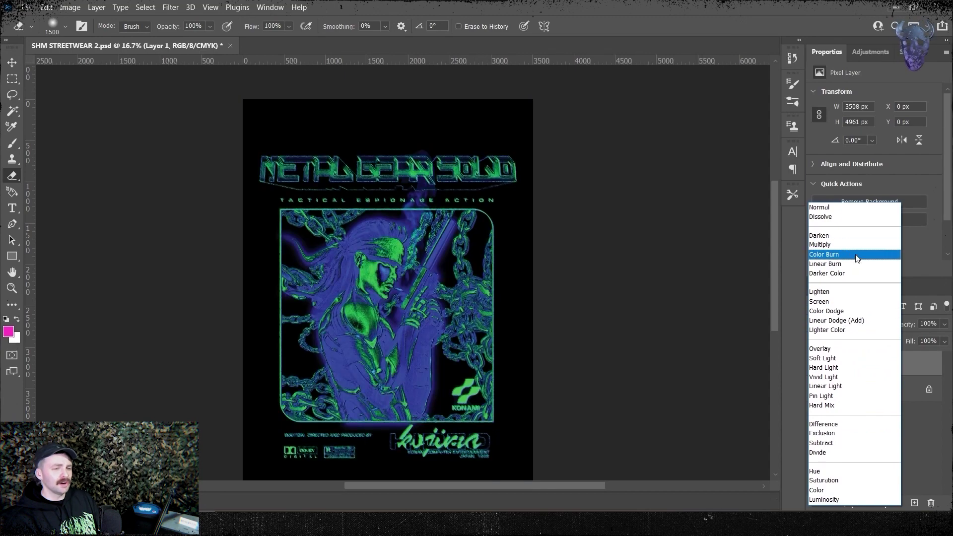
click(843, 302)
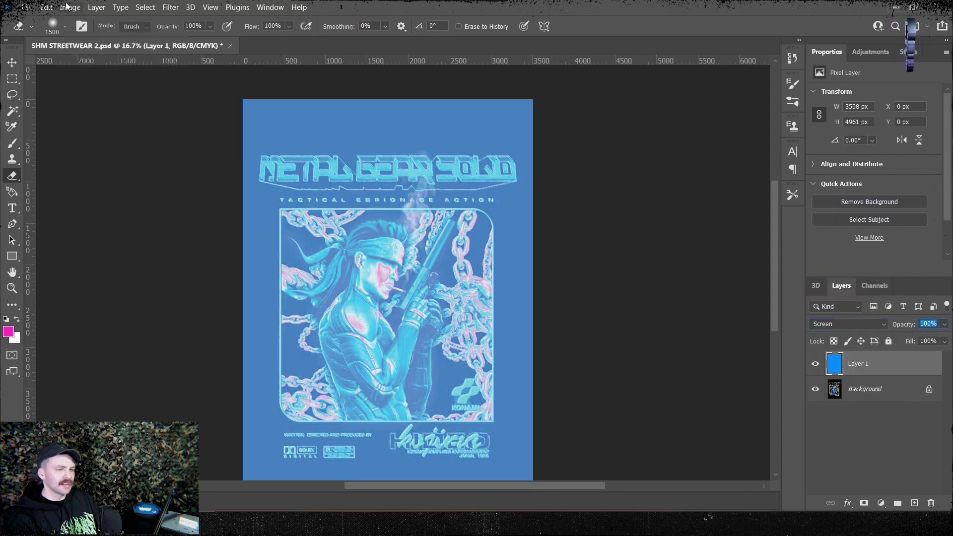
Step: Merge the blue Screen fill with a copy of the poster and delete the flat blue area surrounding the artwork
right_click(888, 390)
right_click(895, 364)
key(w)
click(285, 118)
key(Delete)
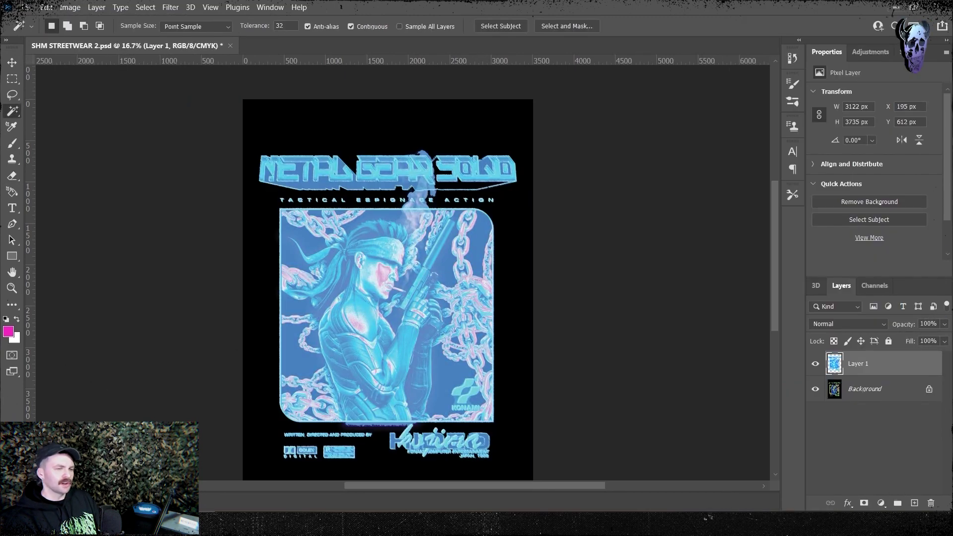
Step: Select the flat blue gaps in and below the METAL GEAR SOLID title with the Magic Wand at tolerance 32
key(ctrl+plus)
key(ctrl+plus)
drag(409, 219, 419, 348)
click(387, 200)
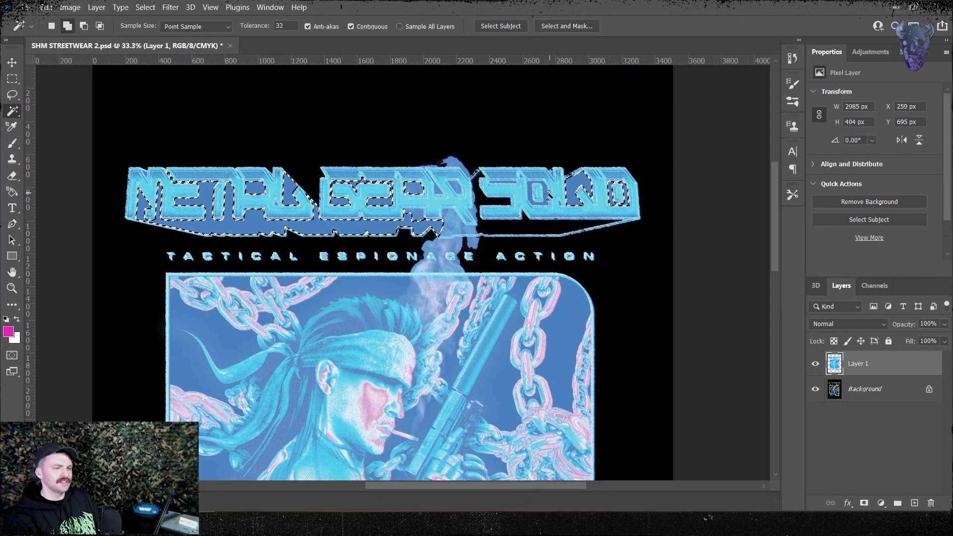